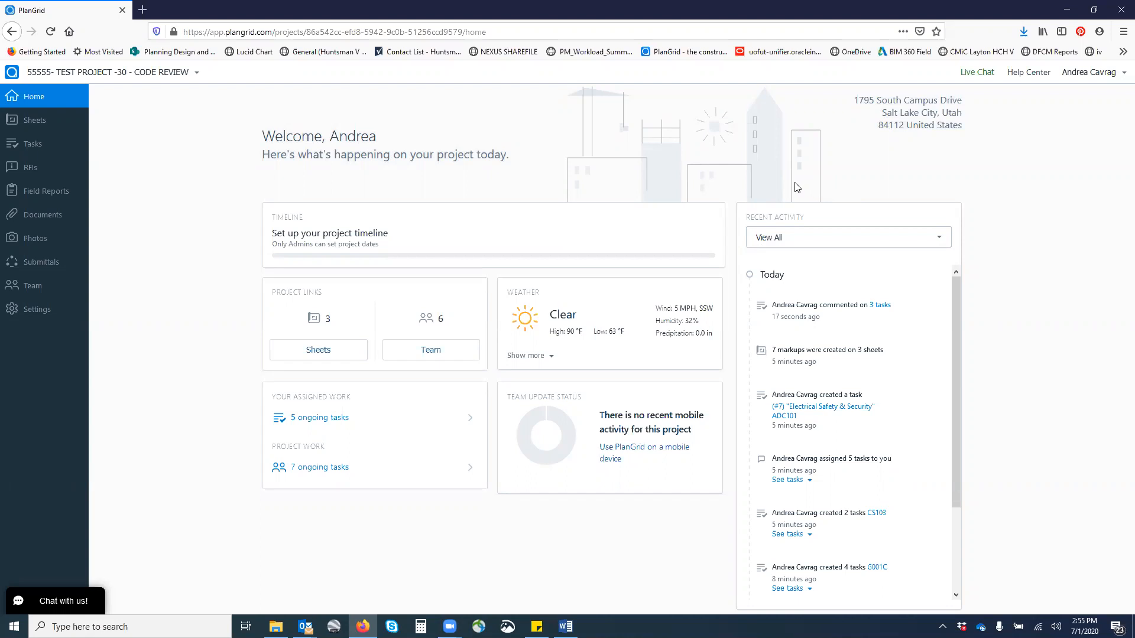
- Open the G001C cover sheet to view its code and fire review stamps
left_click(44, 125)
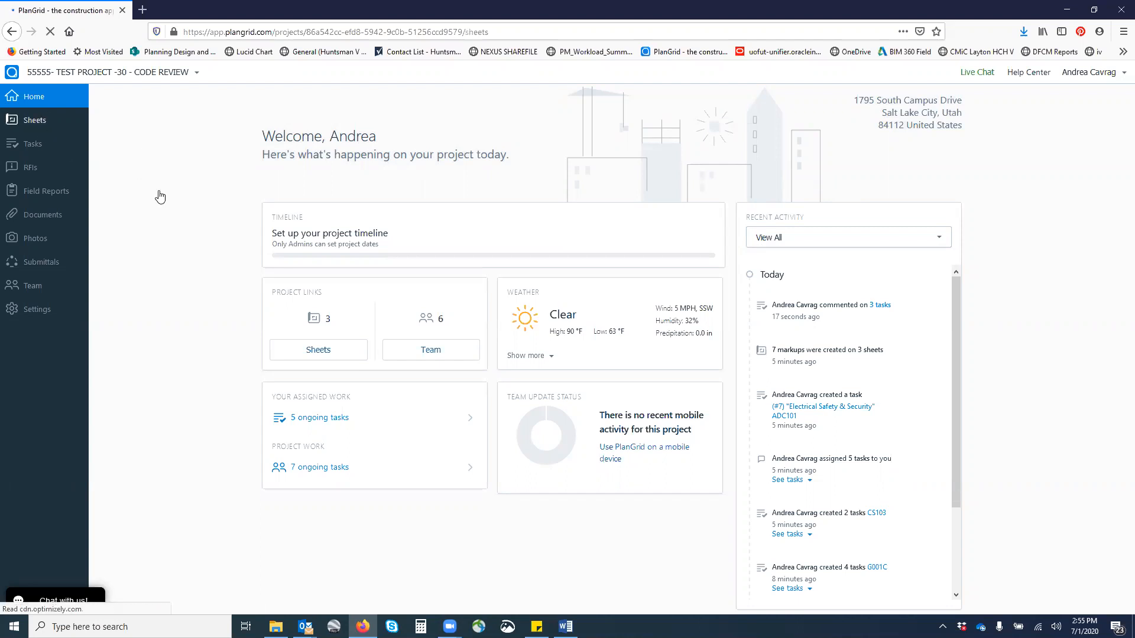
left_click(206, 304)
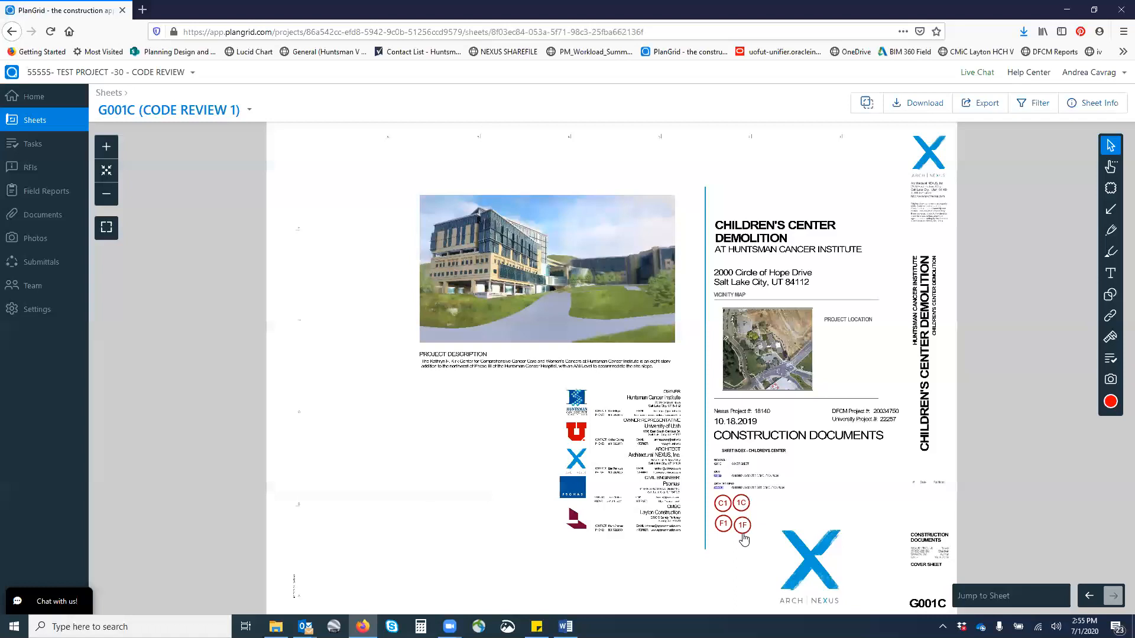
- Generate a PDF report of the Electrical Safety & Security, Code Analysis and Earthwork tasks
left_click(30, 147)
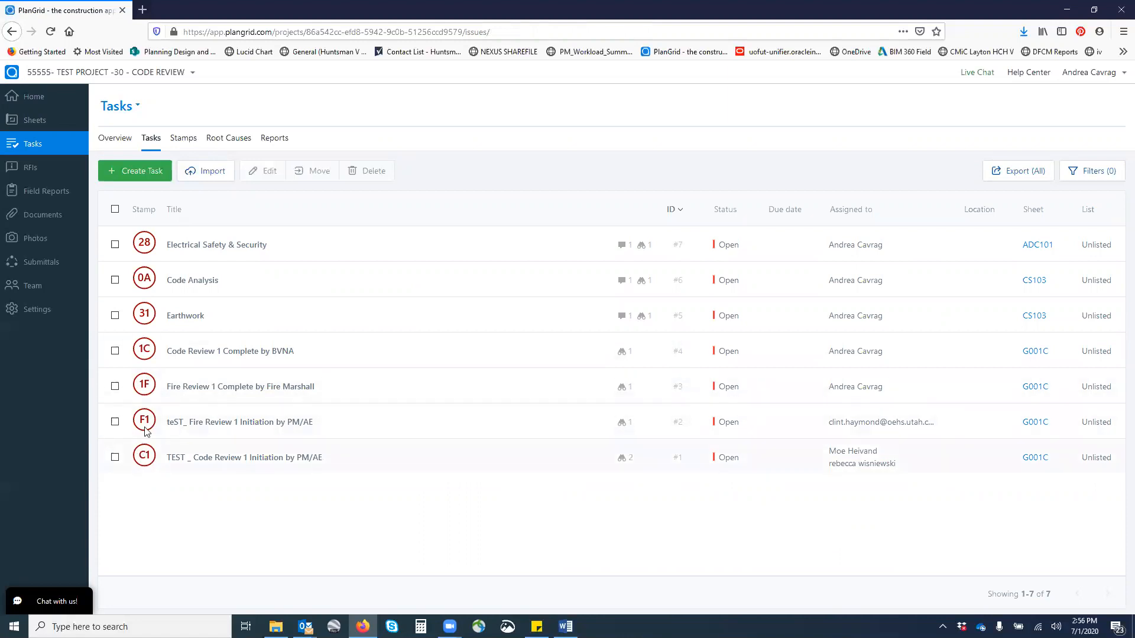
left_click(116, 319)
left_click(115, 280)
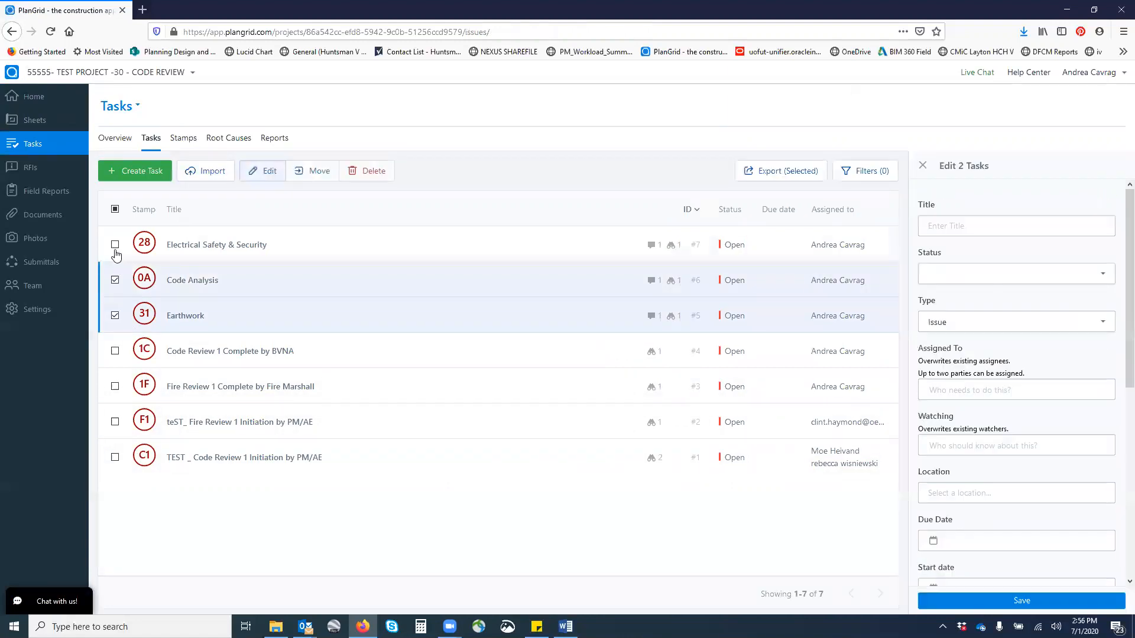
left_click(116, 245)
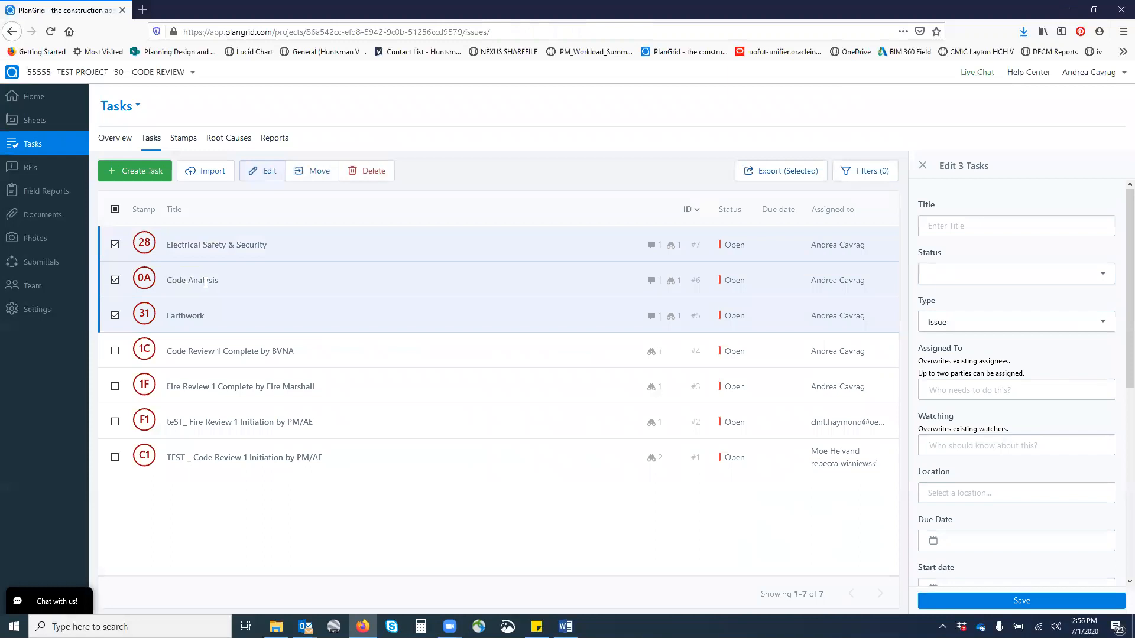
left_click(788, 179)
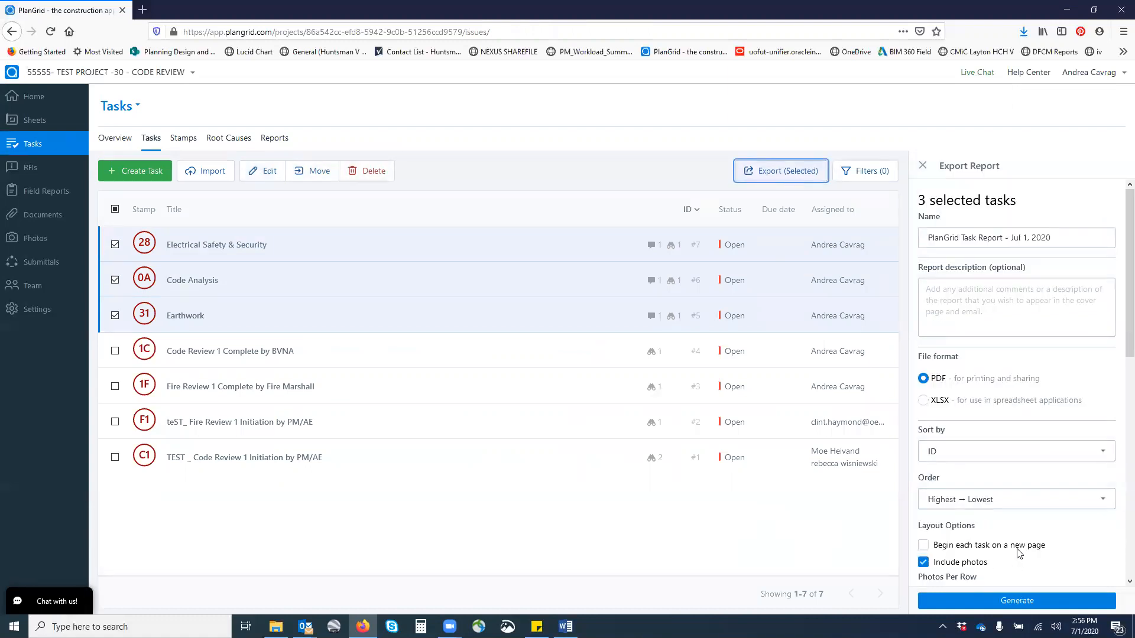
left_click(1017, 601)
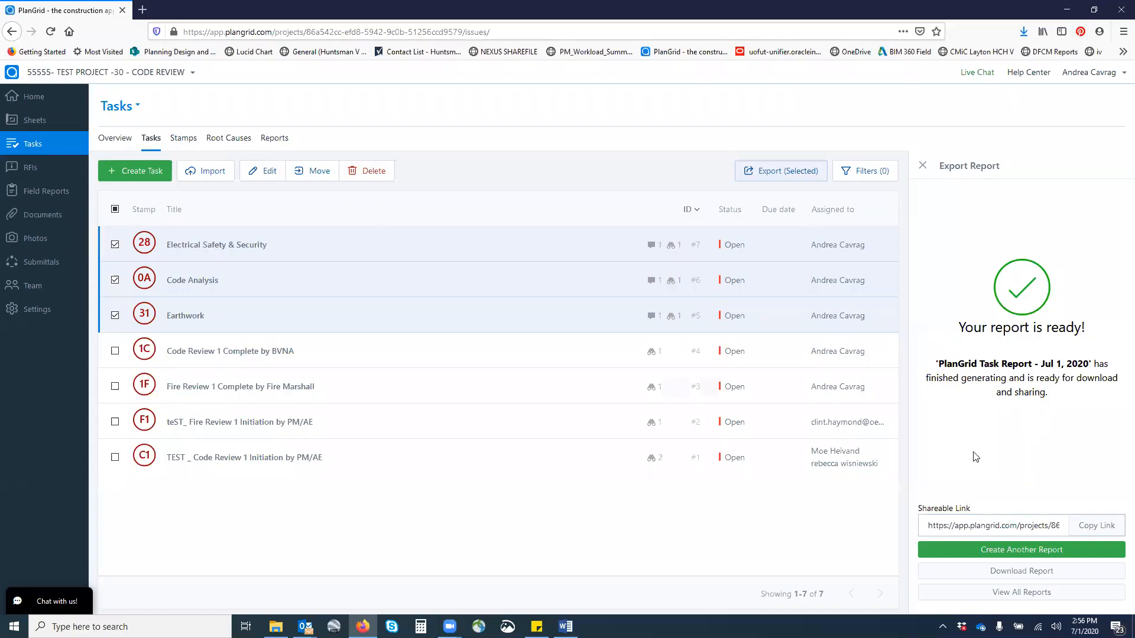
- Download the generated task report and open it with Adobe Acrobat DC
left_click(1019, 572)
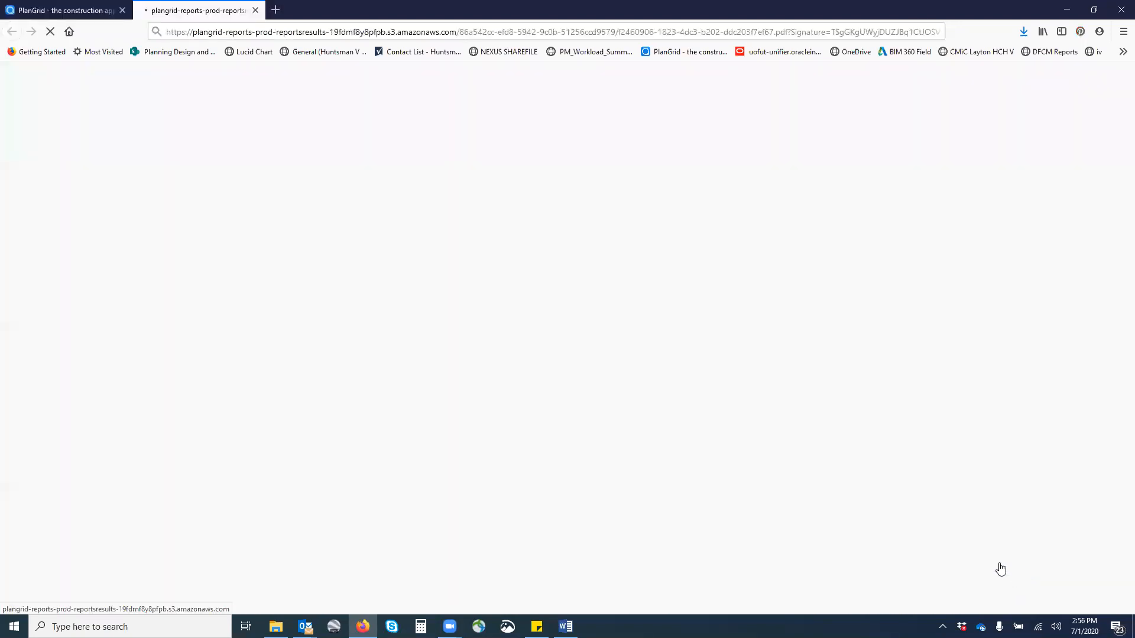
left_click(496, 325)
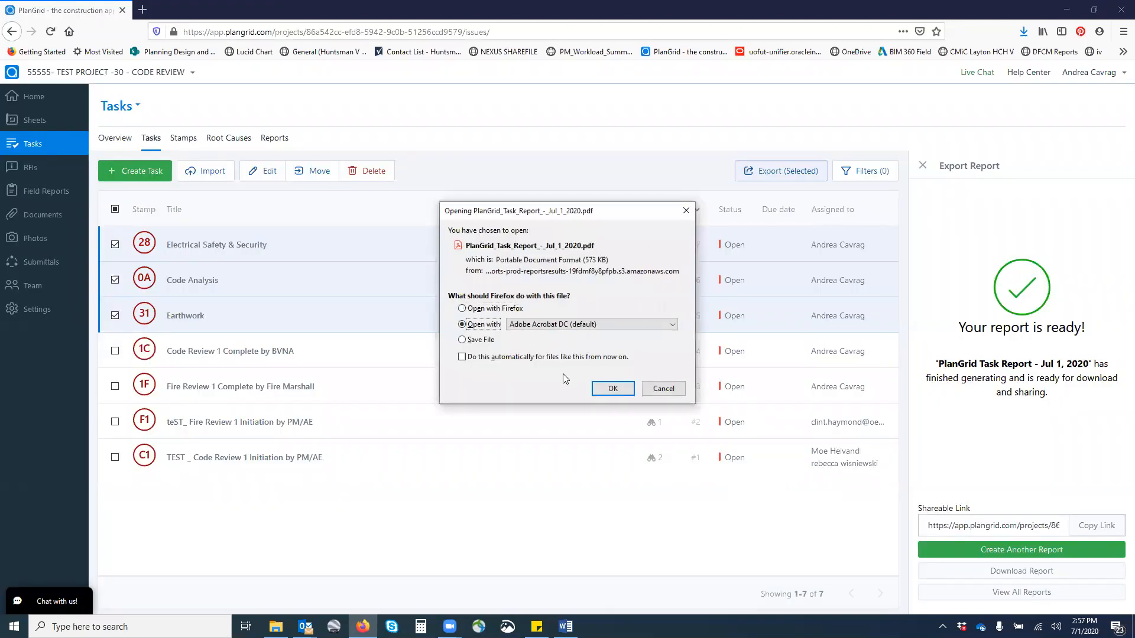
left_click(613, 389)
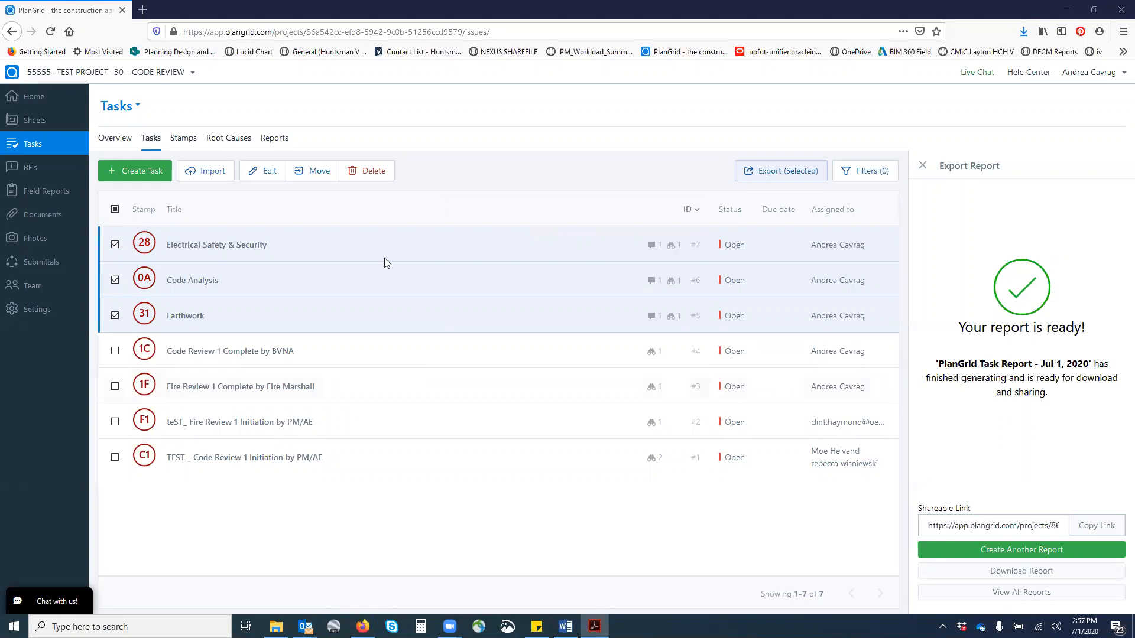
- Read through the task report's contents, task details, sheet locations and comments
scroll(278, 395, "down", 2)
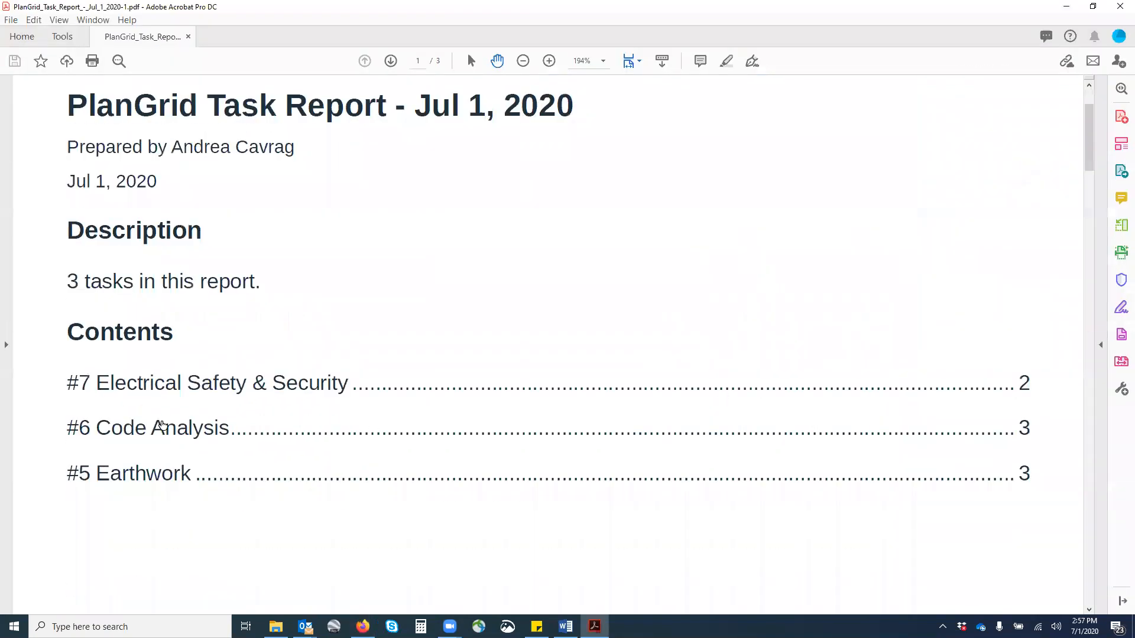
scroll(169, 473, "down", 6)
scroll(282, 415, "down", 10)
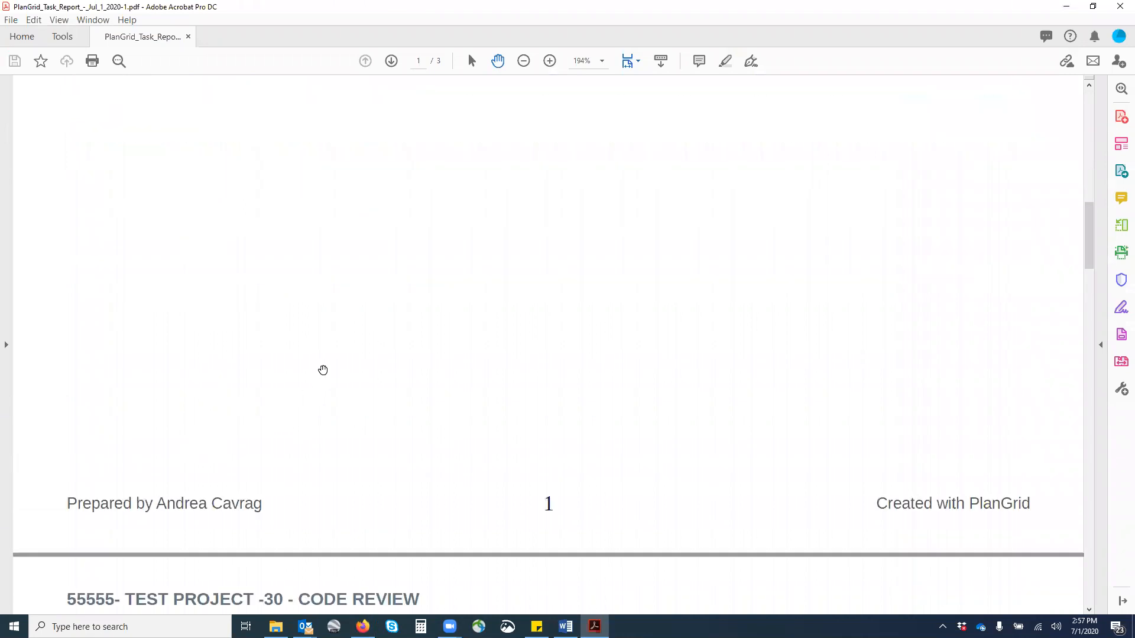
scroll(482, 295, "down", 4)
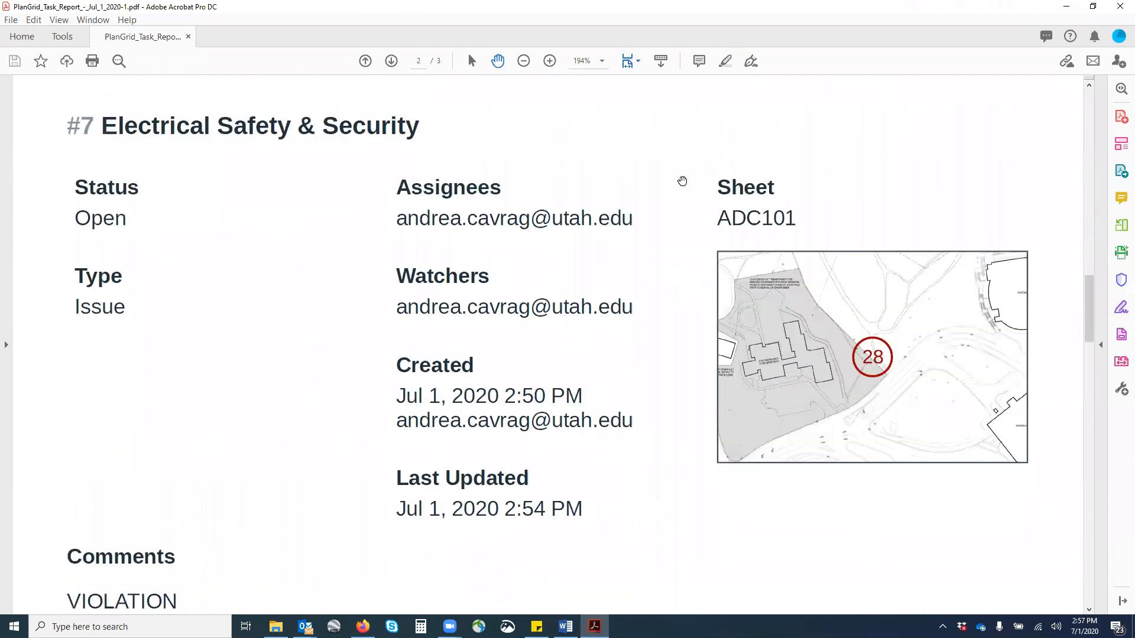
scroll(260, 540, "down", 2)
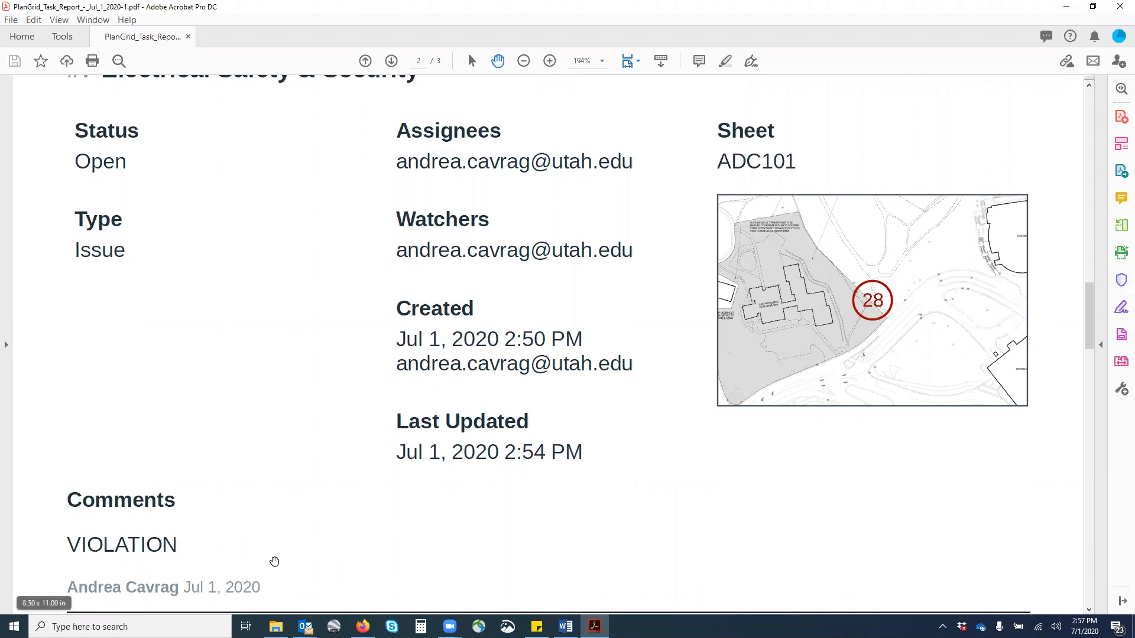
scroll(164, 534, "up", 1)
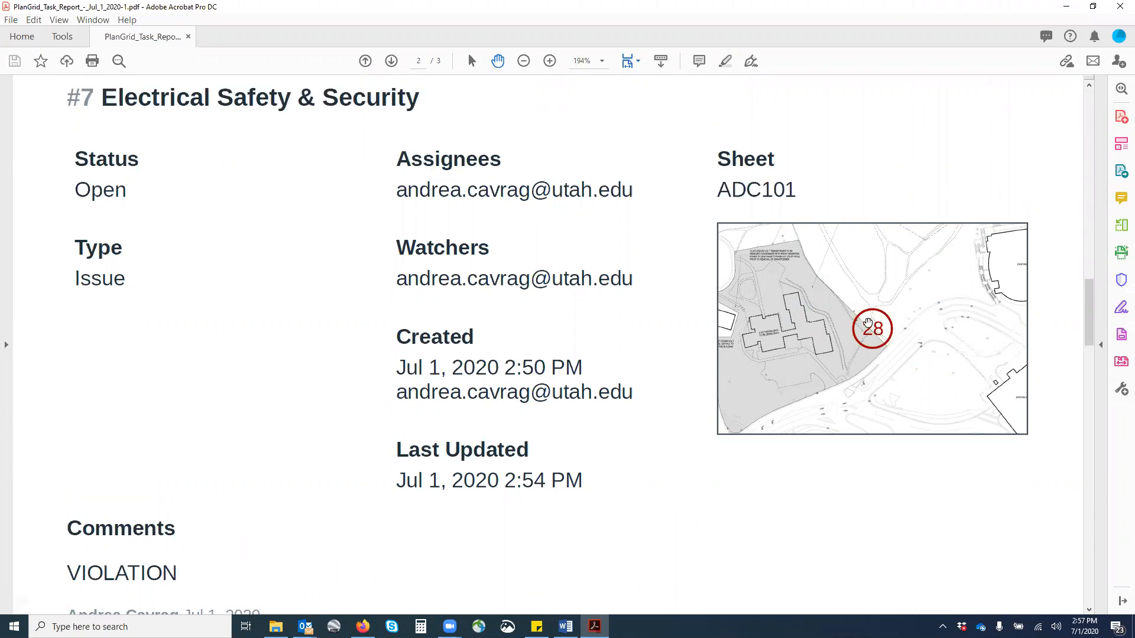
scroll(659, 597, "down", 15)
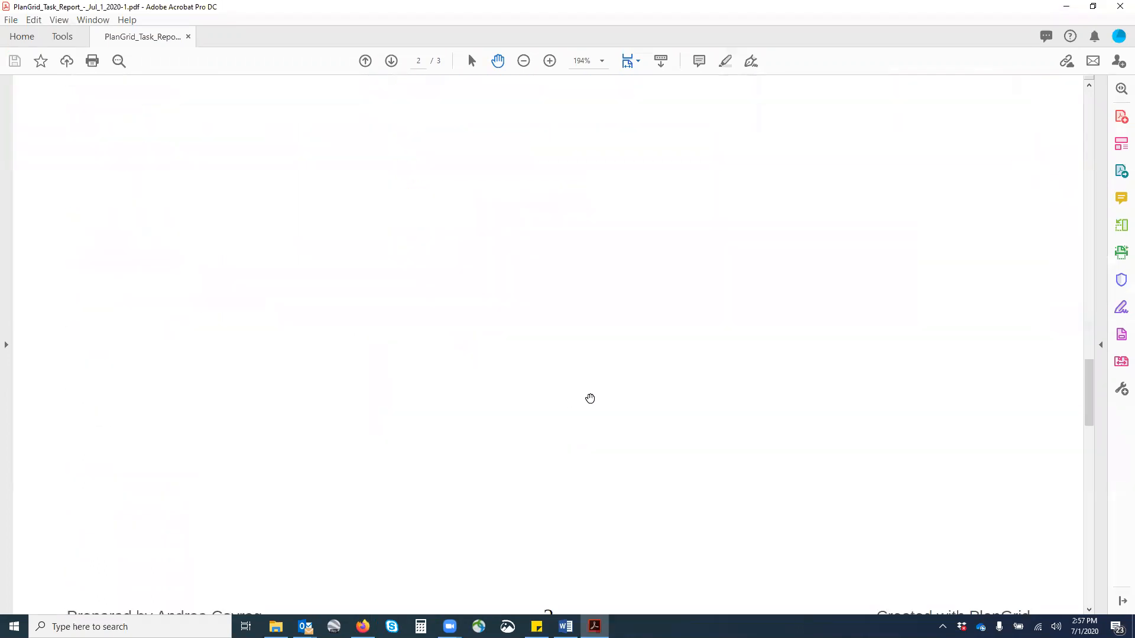
scroll(624, 393, "down", 6)
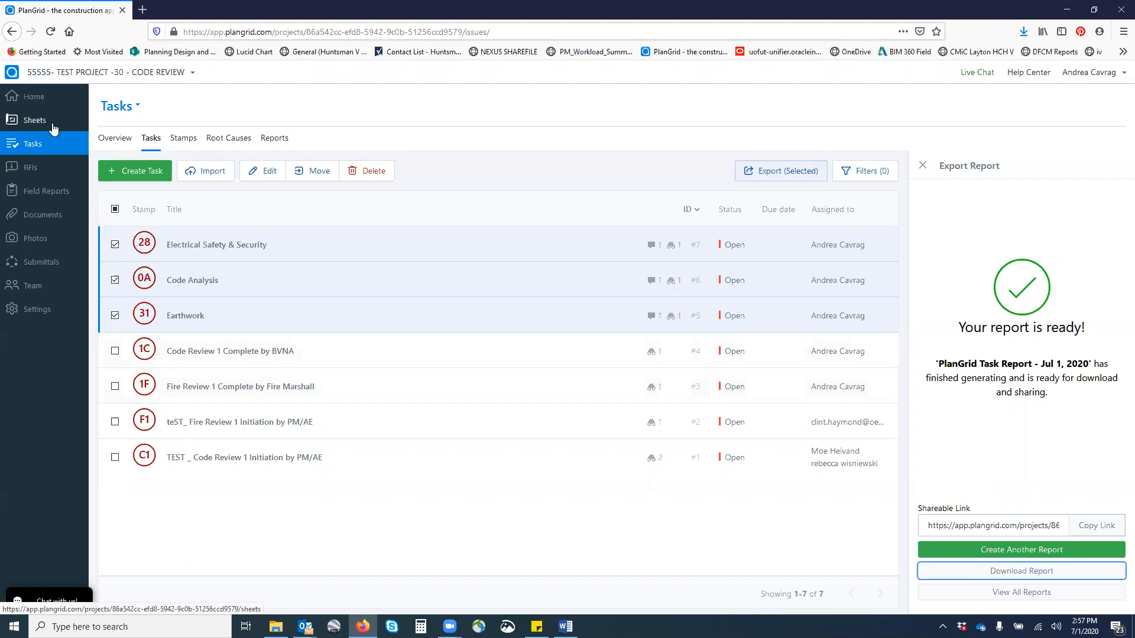
- Switch to the main project 55555- TEST PROJECT -30 and open its sheets
left_click(138, 76)
left_click(107, 173)
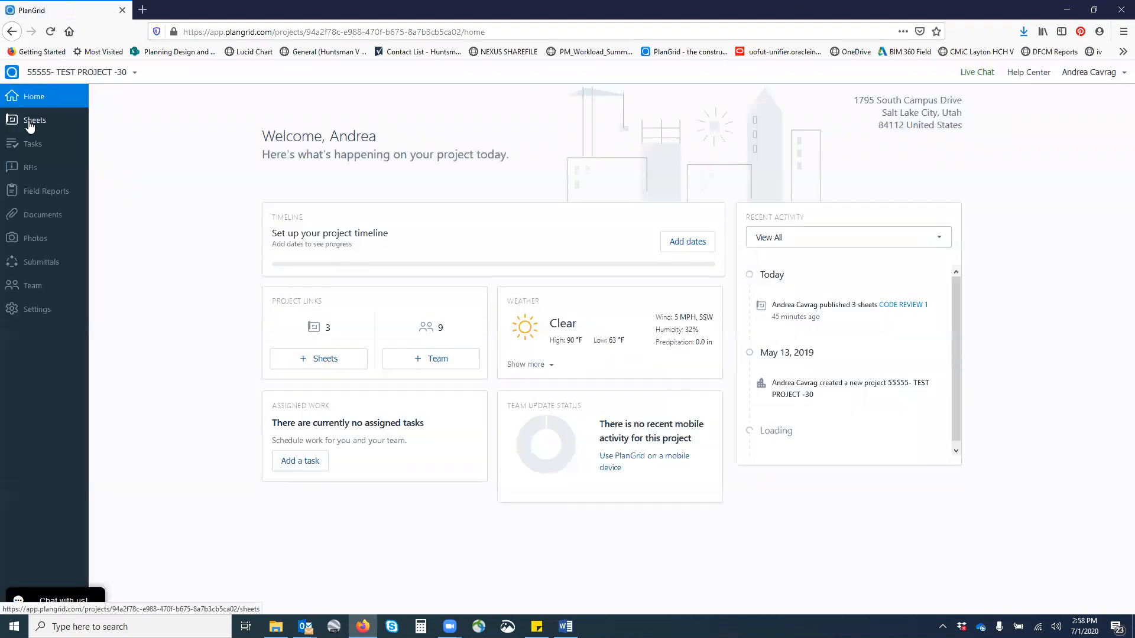
left_click(30, 123)
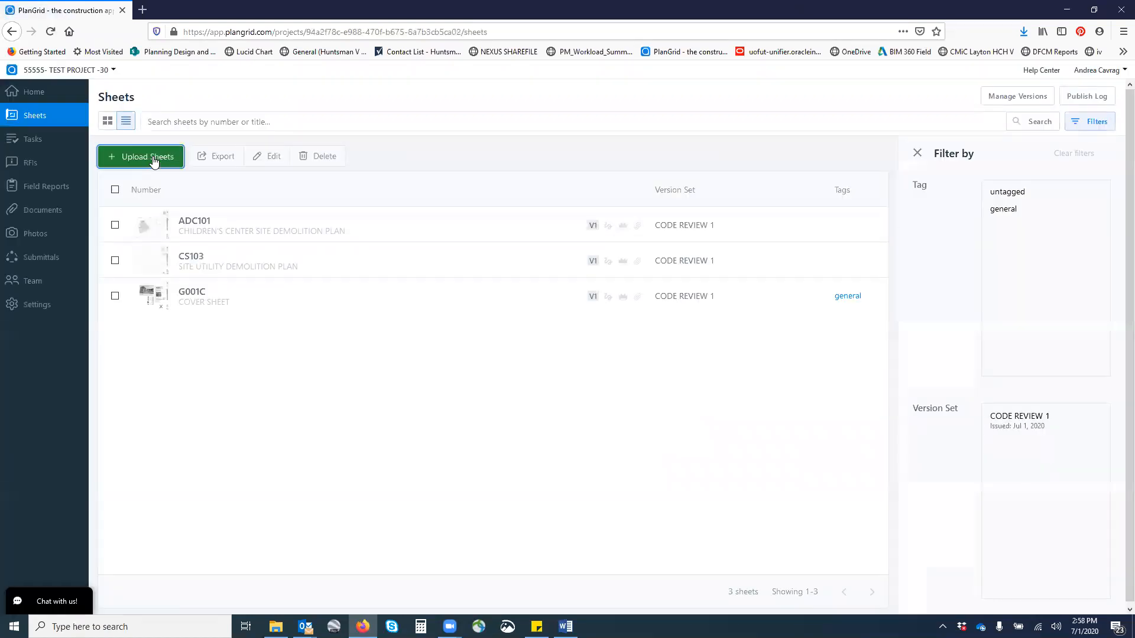
- Start a sheet upload with a new version set named CODE REVIEW 2, issued 7/2/2020
left_click(152, 158)
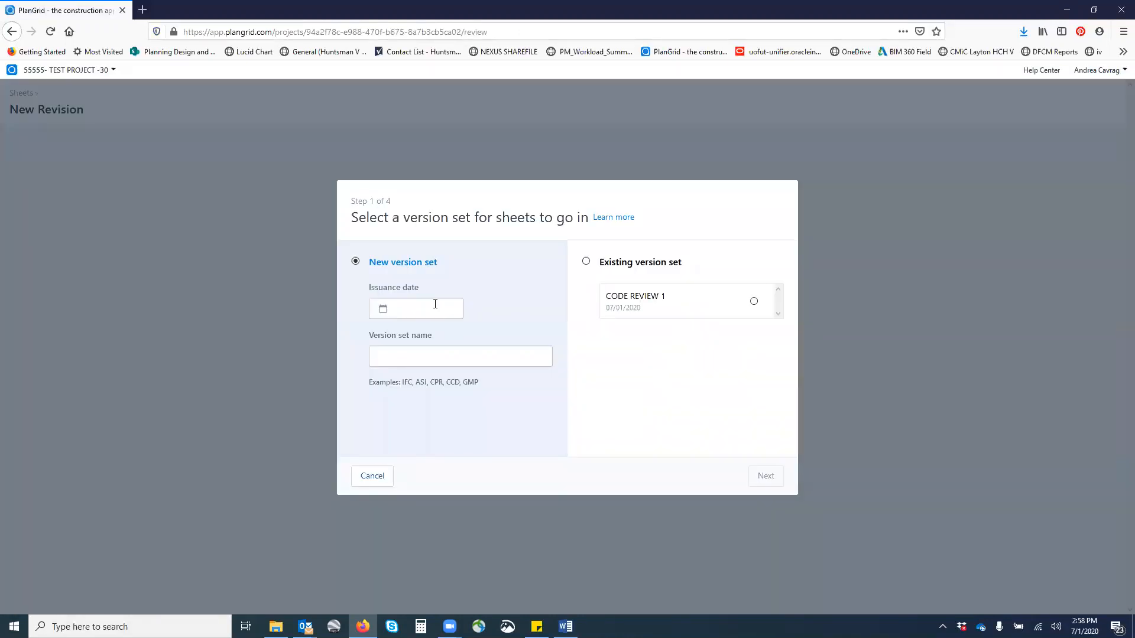
left_click(434, 304)
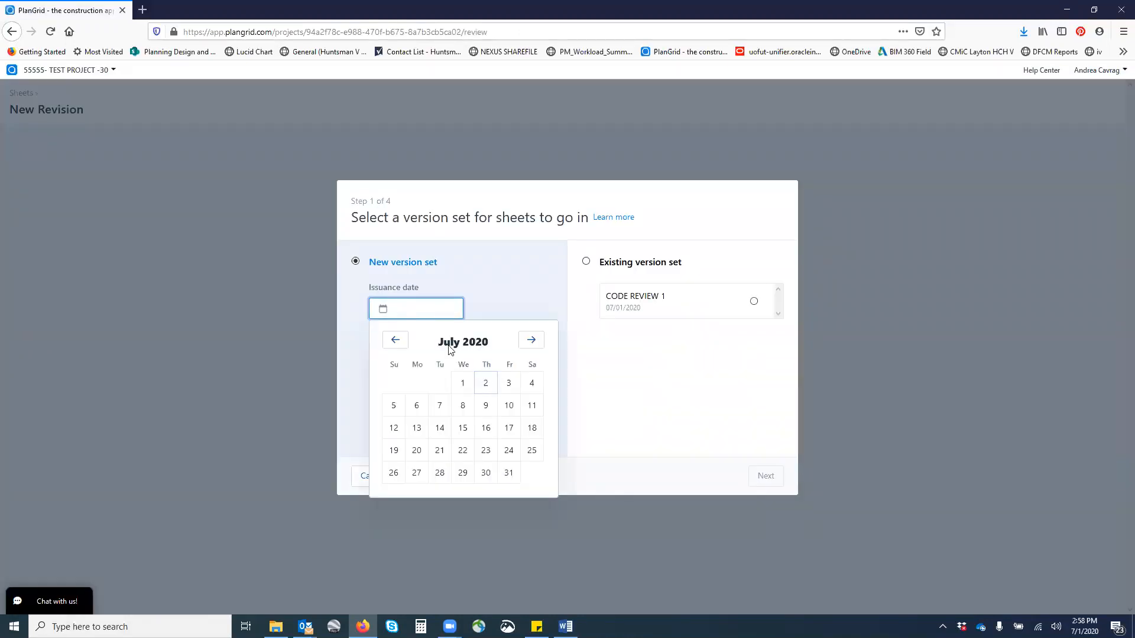
left_click(493, 383)
left_click(459, 356)
type("CODE REVIEW 2")
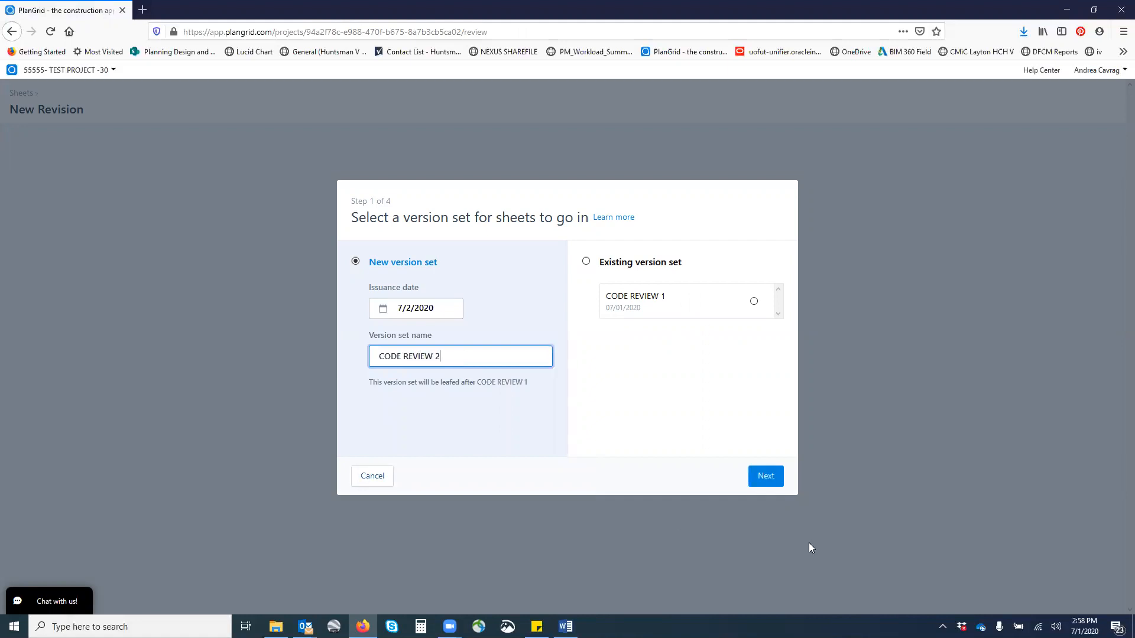
left_click(766, 476)
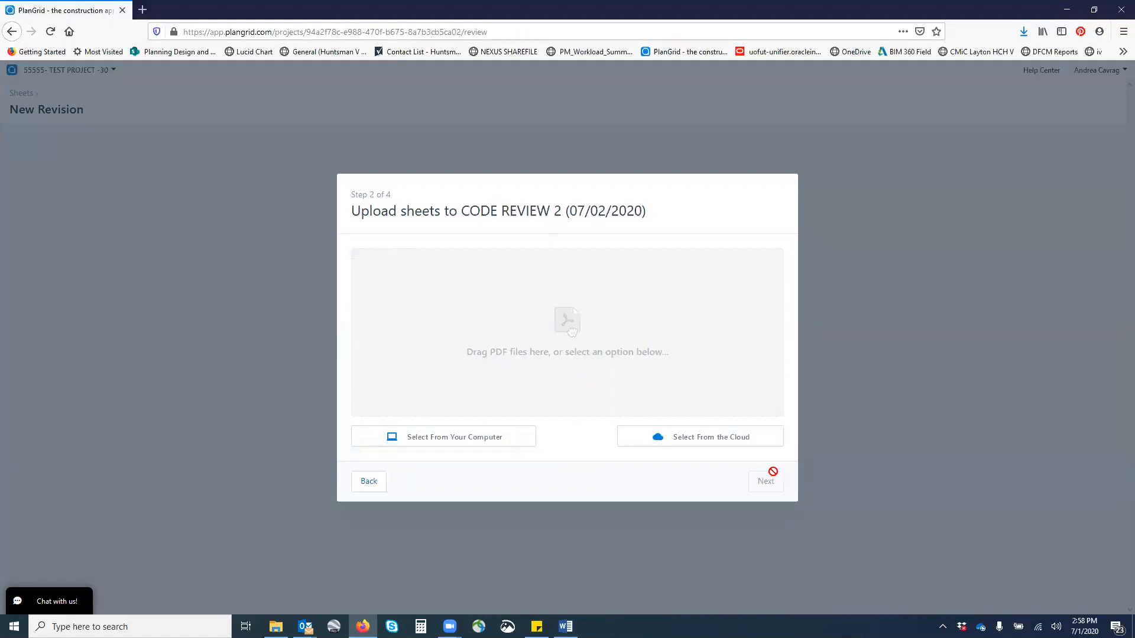
- Upload CODE REVIEW 2 DRAWINGS.pdf from the computer and accept the detected sheet numbers
left_click(495, 445)
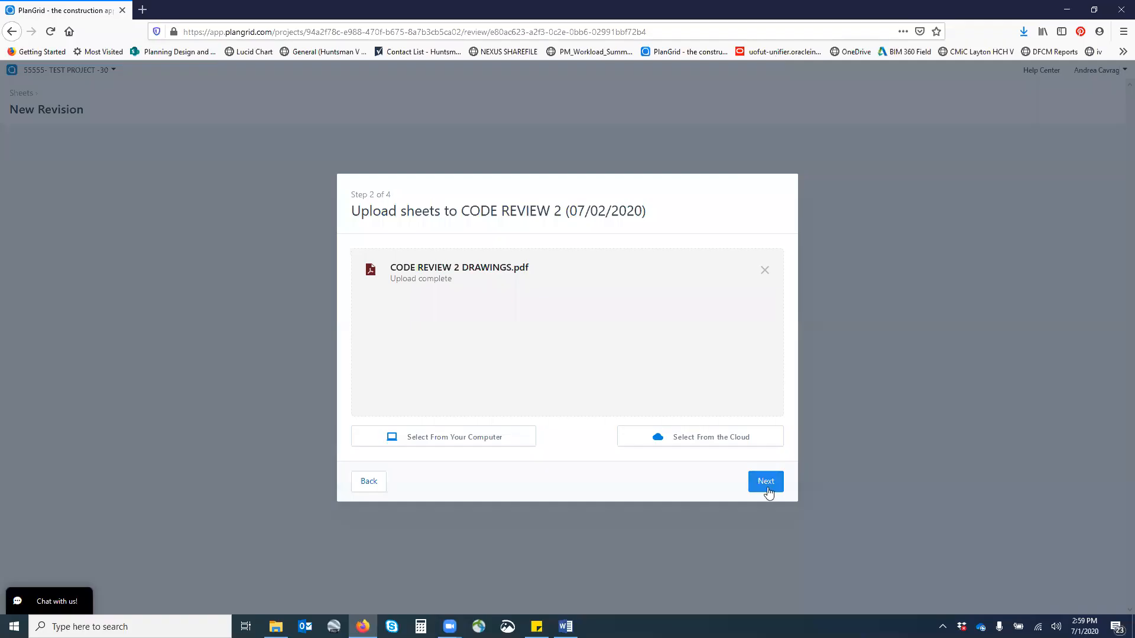
left_click(768, 484)
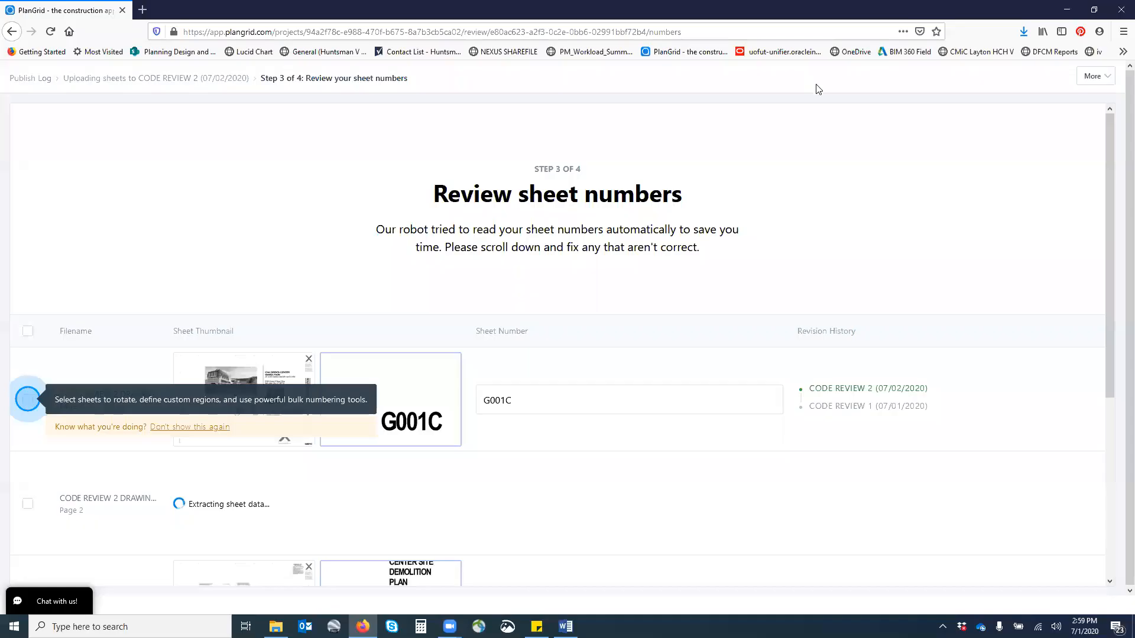
scroll(507, 324, "down", 3)
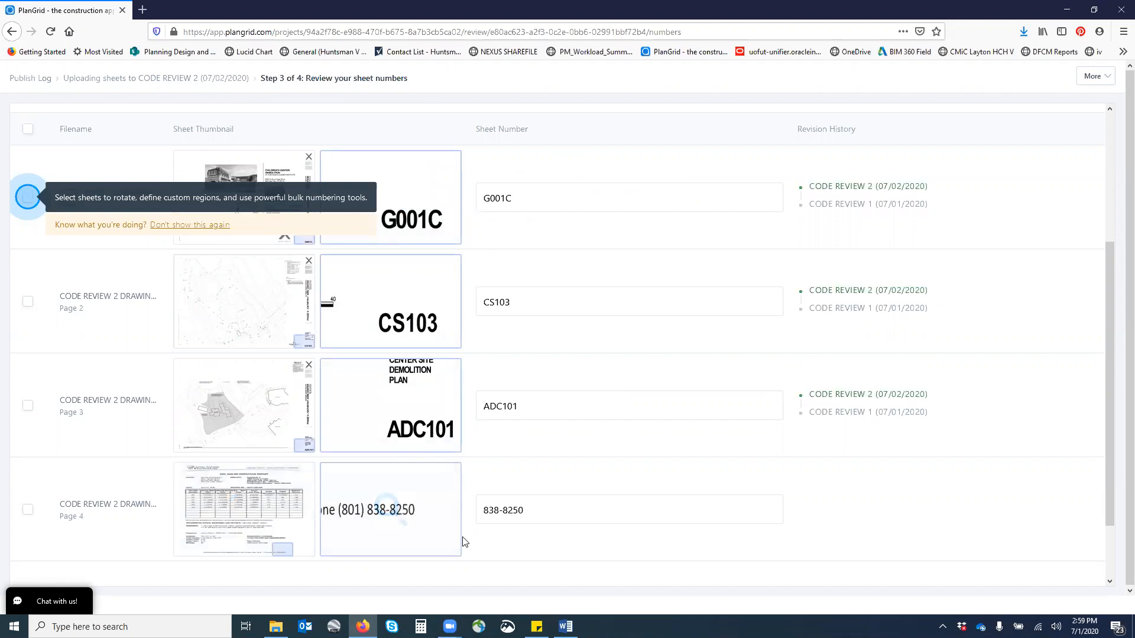
scroll(480, 504, "down", 2)
scroll(481, 504, "down", 1)
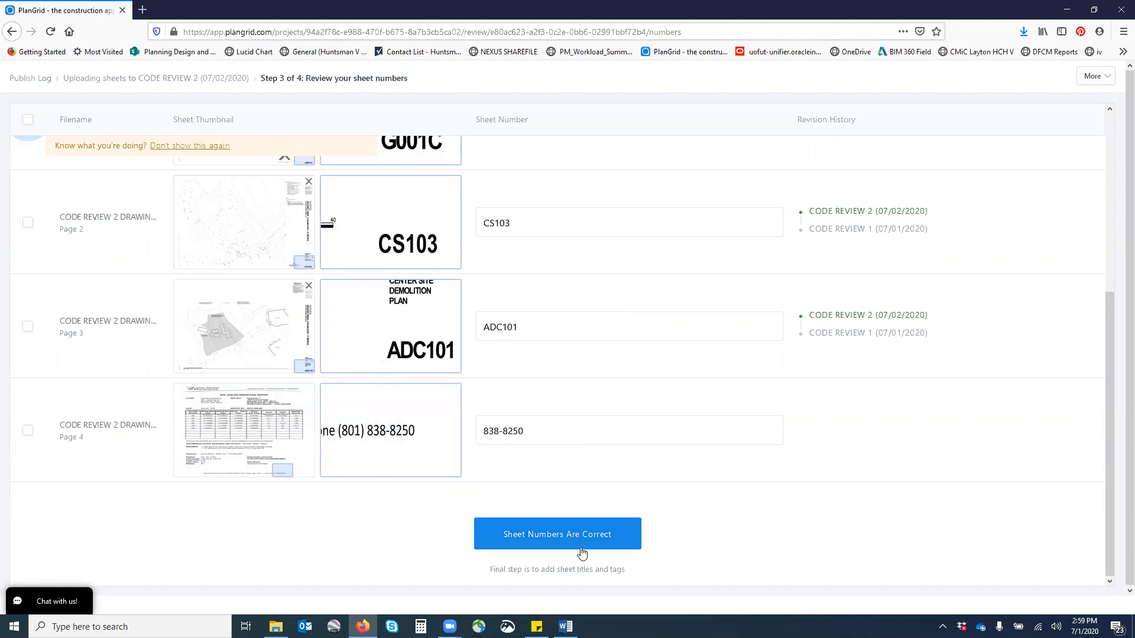
left_click(585, 540)
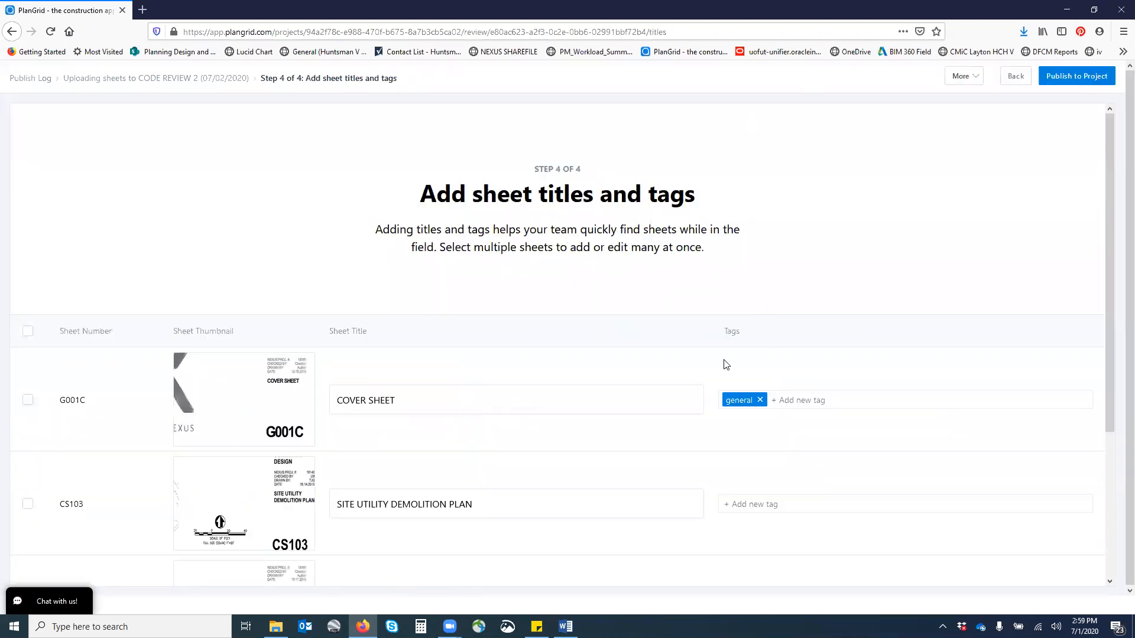
- Title the untitled last sheet "structural calculations" and publish the version set to the project
scroll(417, 411, "down", 3)
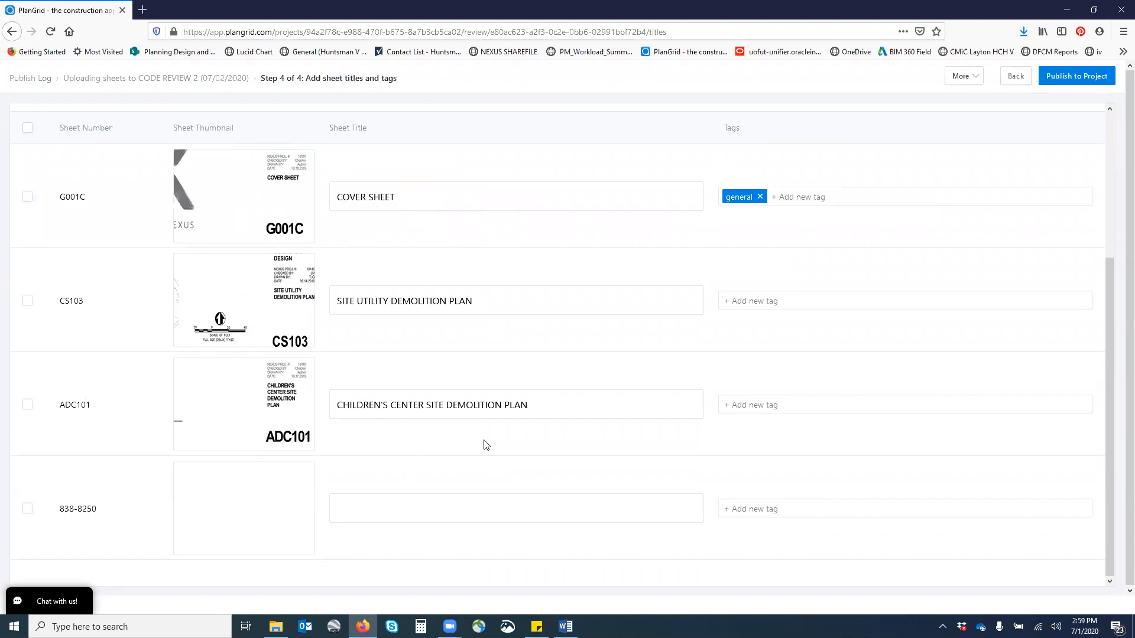
left_click(501, 515)
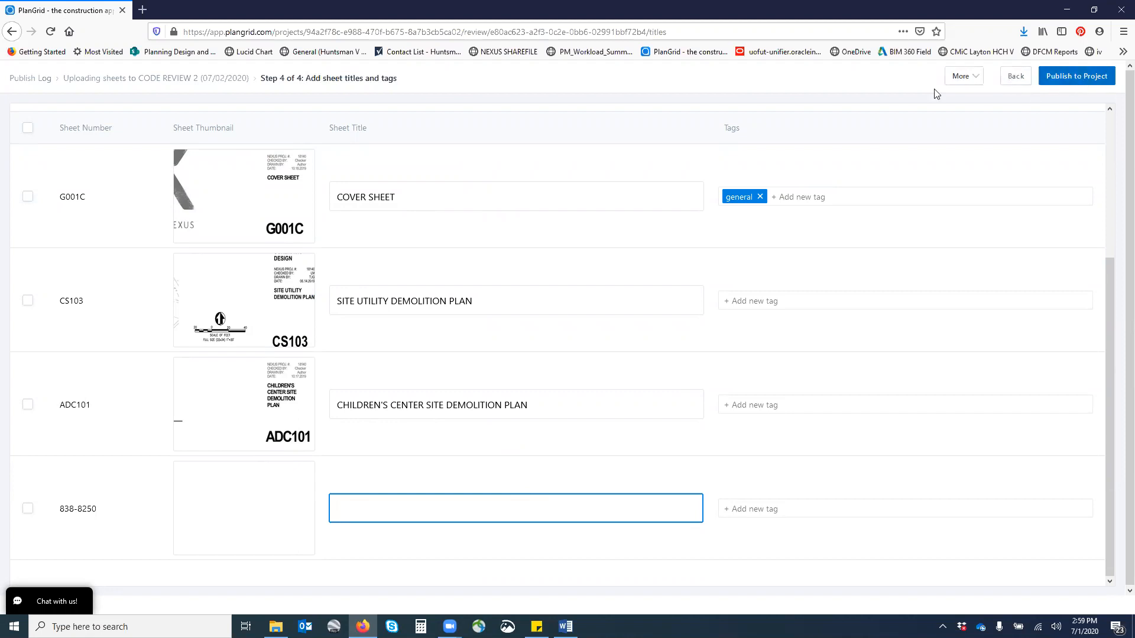
type("structural calculations")
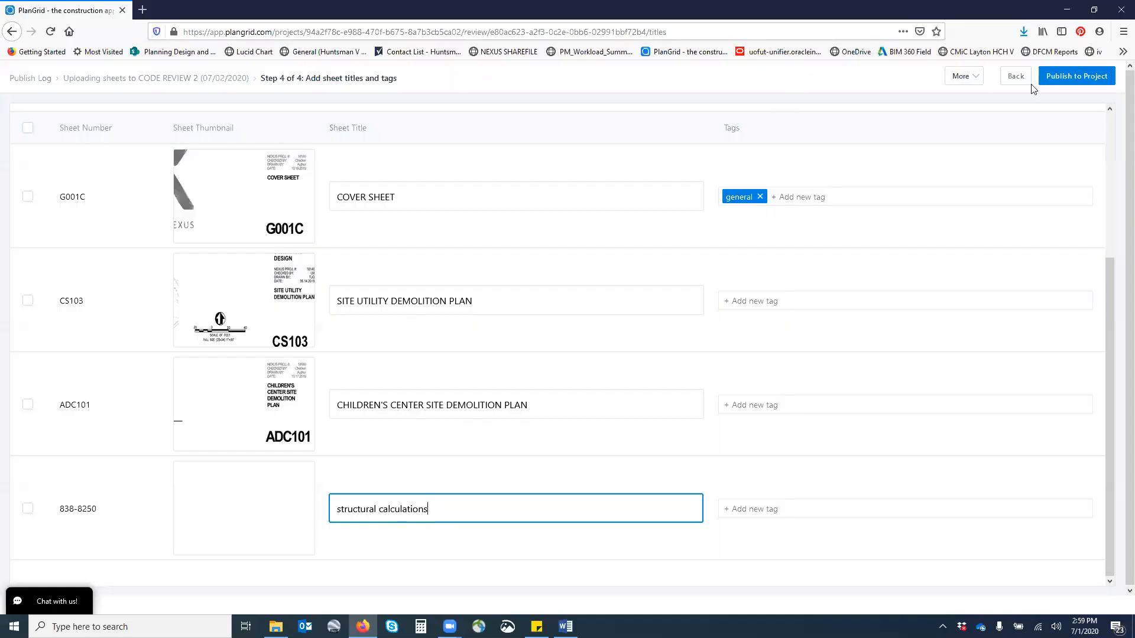
left_click(1077, 78)
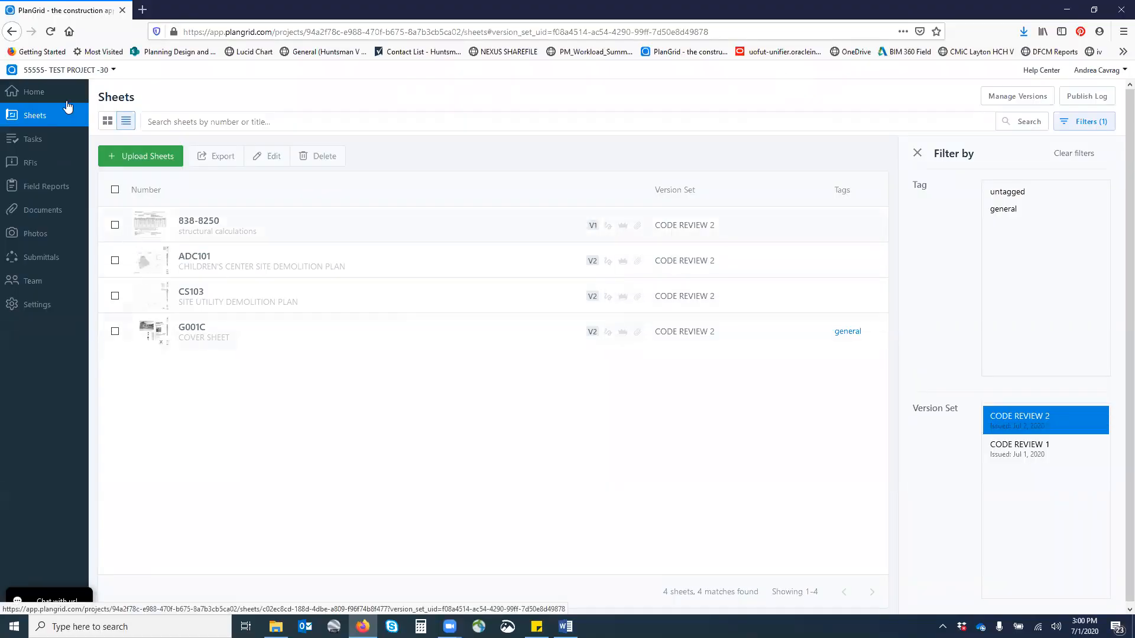
- Switch to the 55555- TEST PROJECT -30 - CODE REVIEW project and open its sheets
left_click(81, 71)
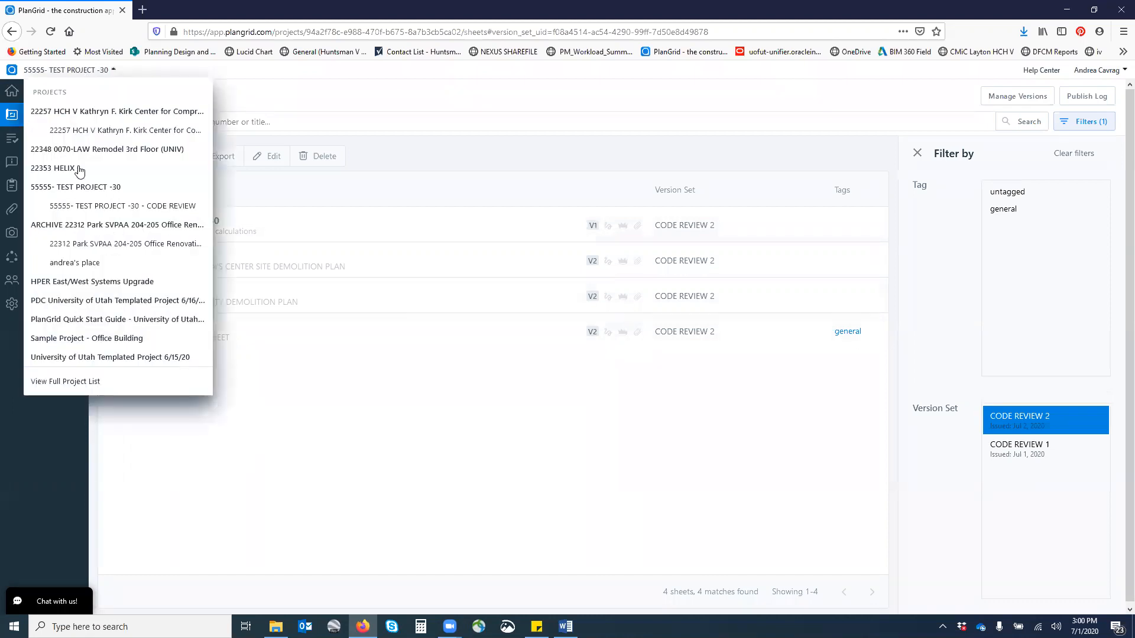
left_click(113, 207)
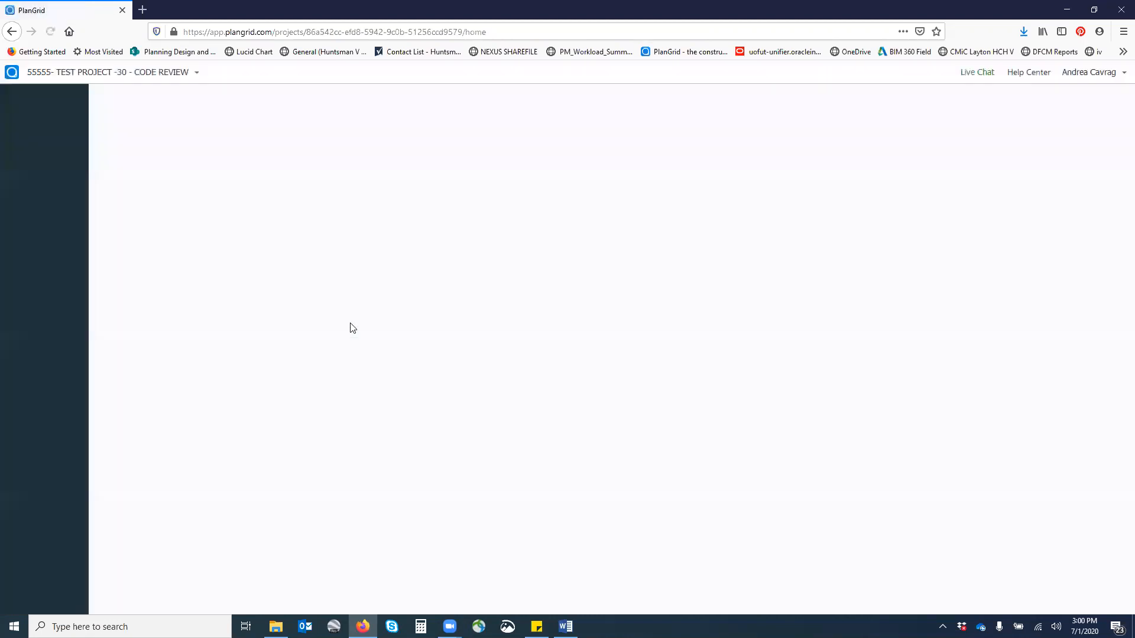
left_click(34, 121)
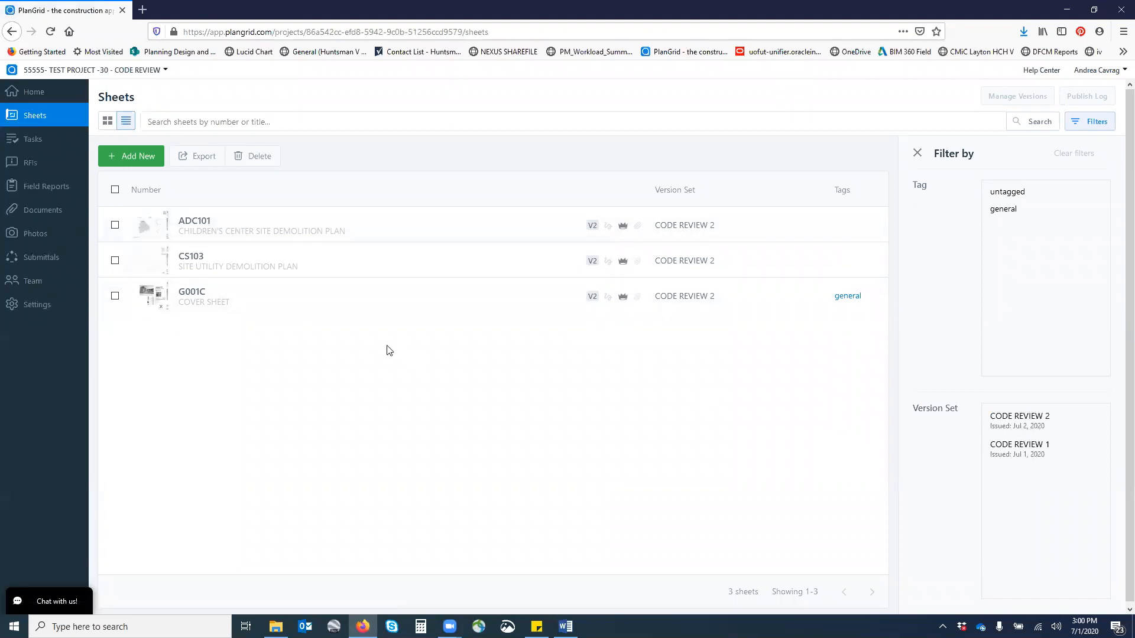
- Add the 838-8250 structural calculations sheet from the parent project's Other group to the workspace
left_click(136, 157)
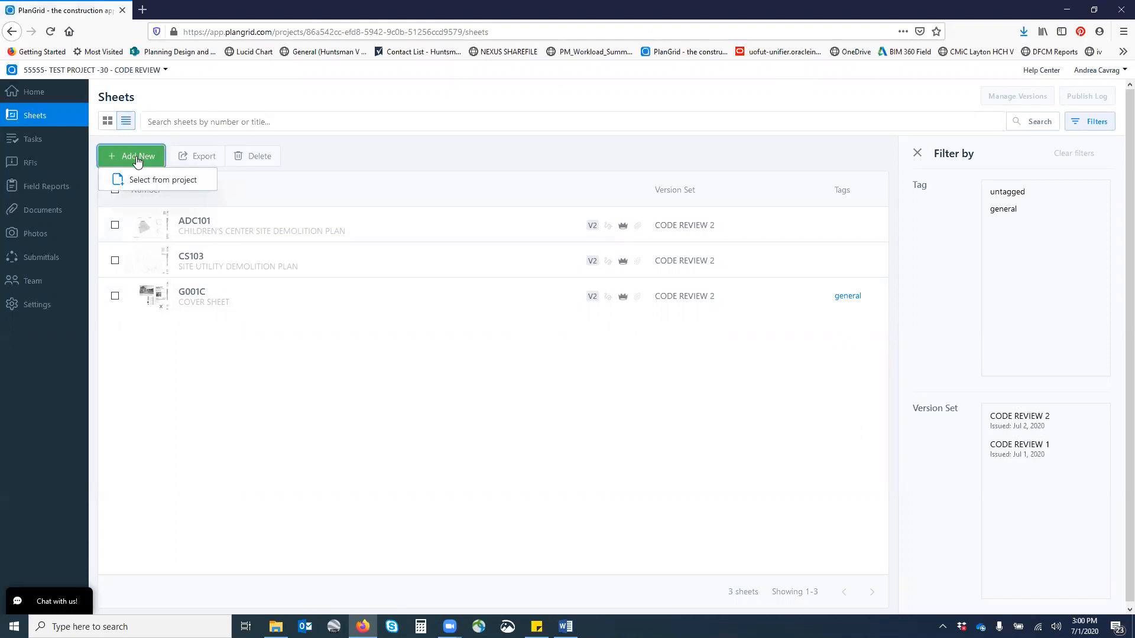
left_click(145, 178)
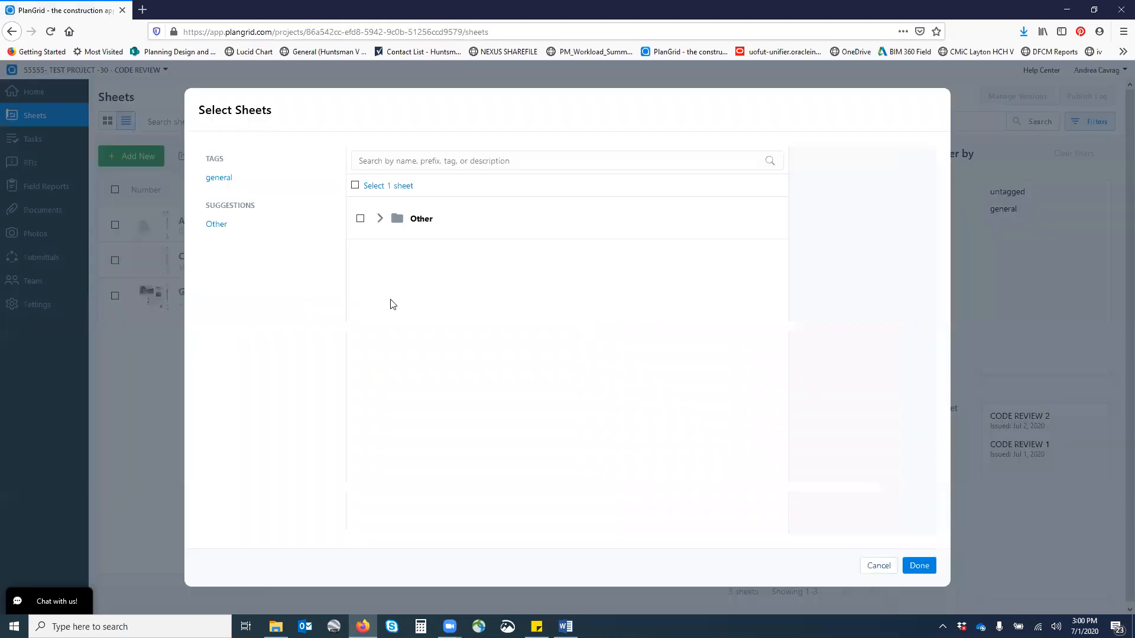
left_click(360, 220)
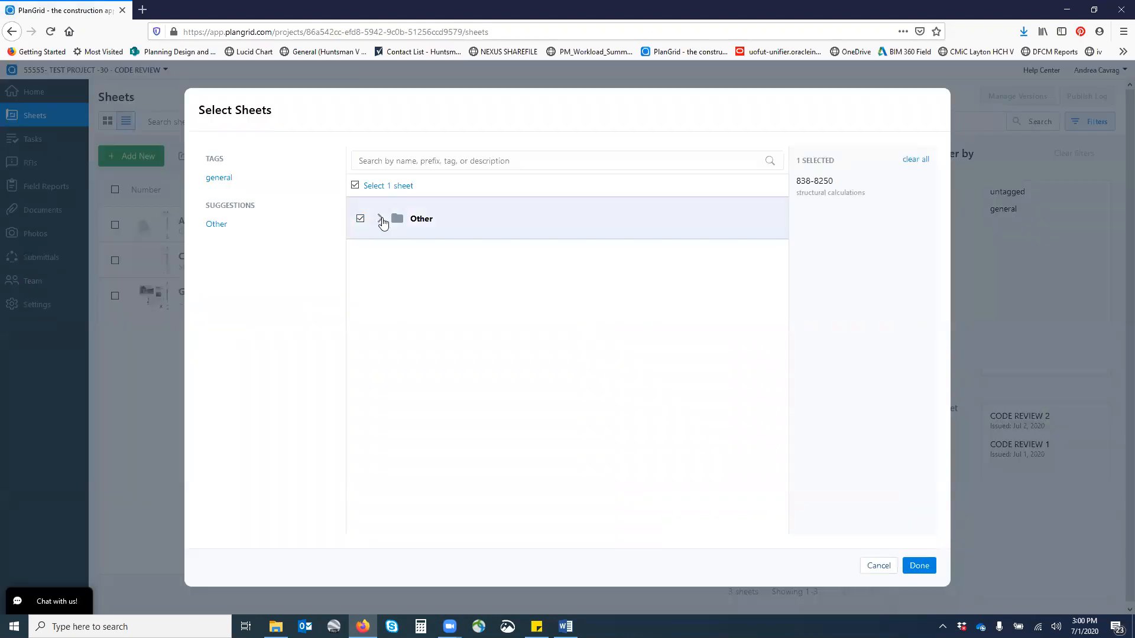
left_click(382, 220)
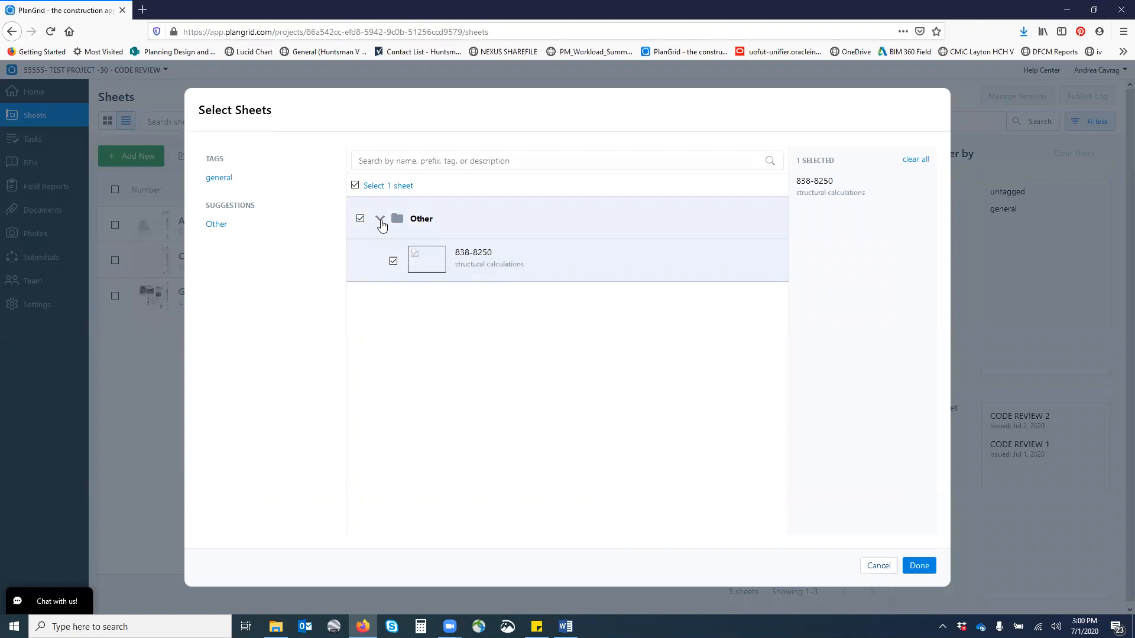
left_click(921, 568)
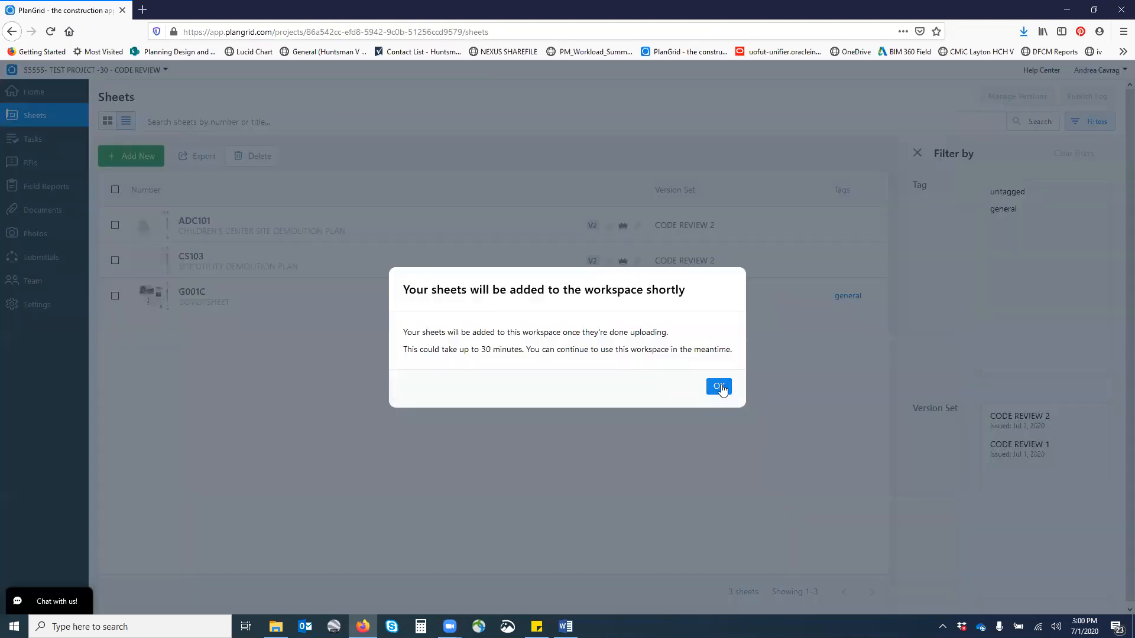
left_click(718, 387)
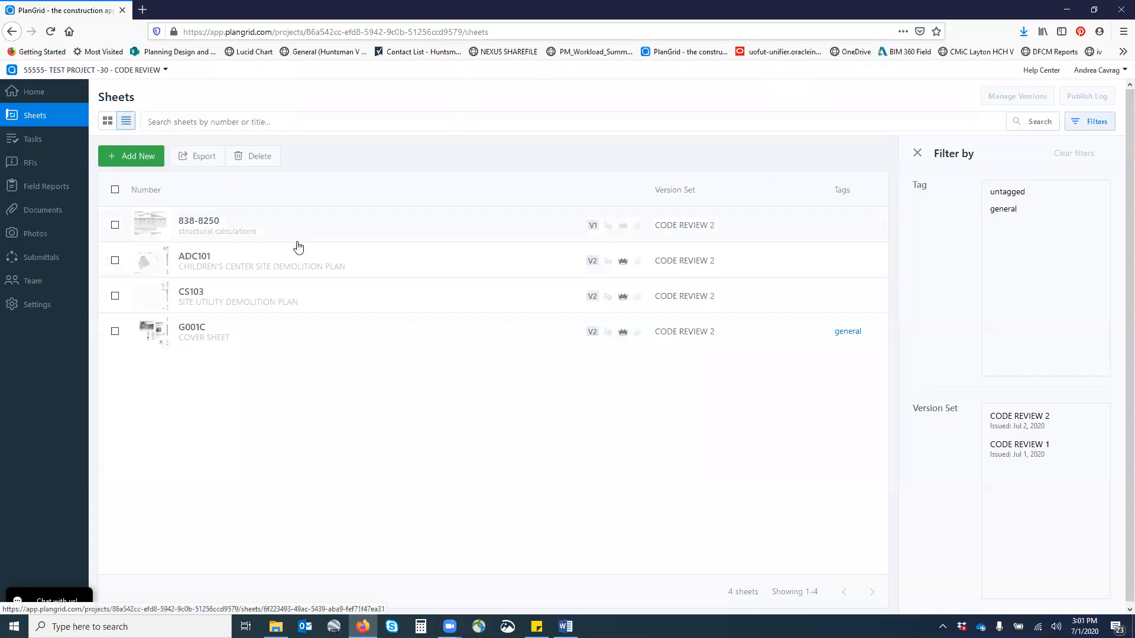
- Open the Code Review documents folder, preview SPECIFICATION.pdf and close the preview
left_click(45, 214)
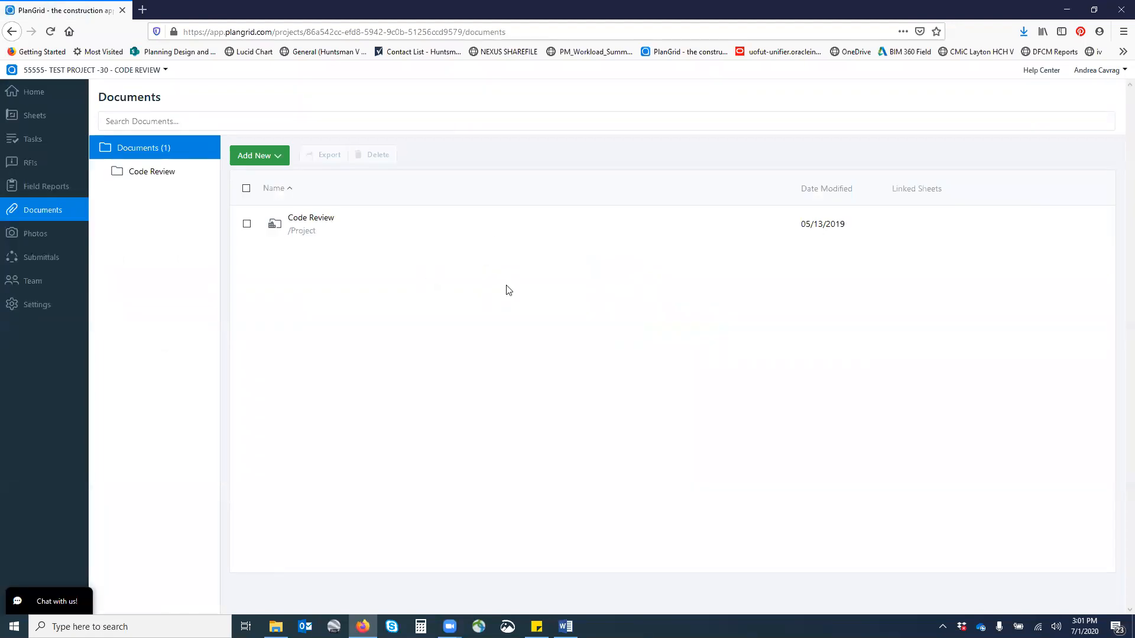
left_click(308, 224)
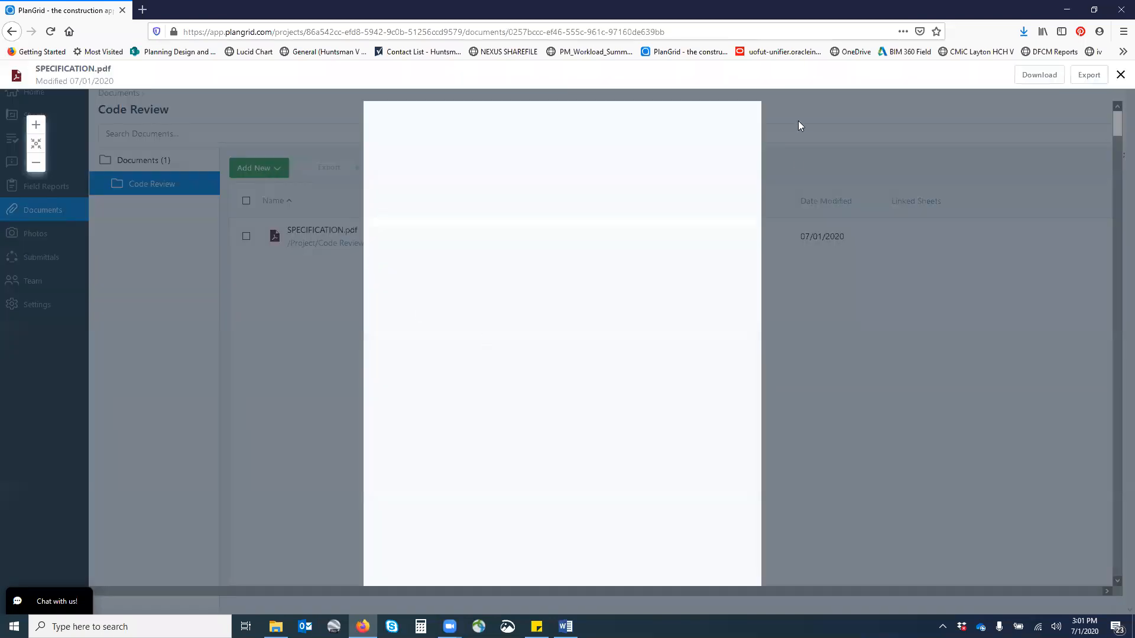
left_click(775, 88)
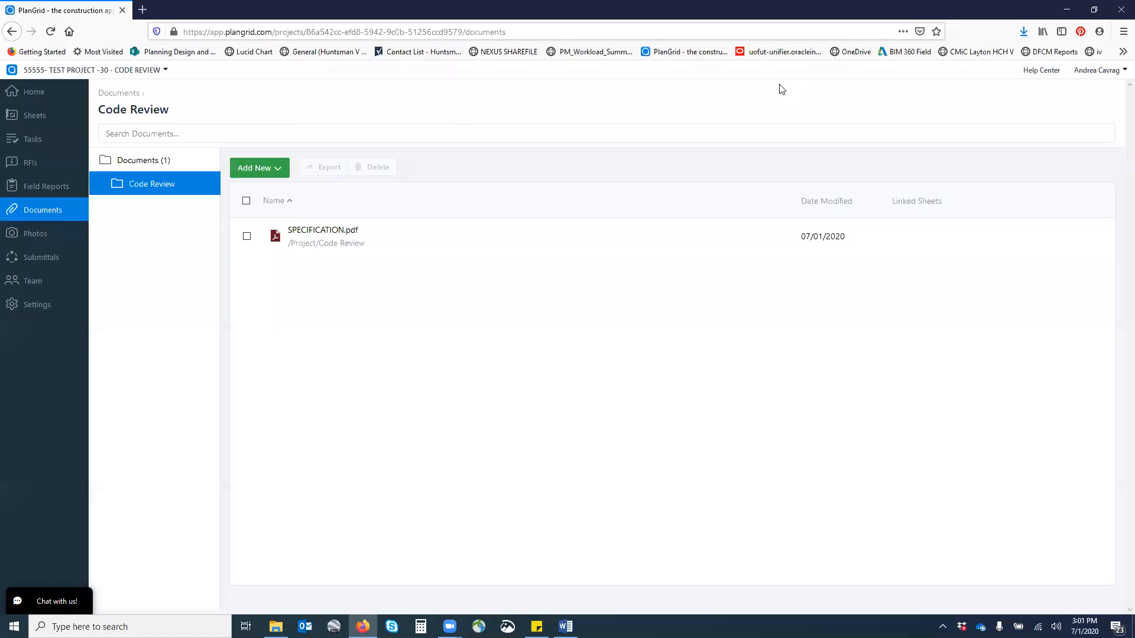
left_click(261, 169)
left_click(258, 195)
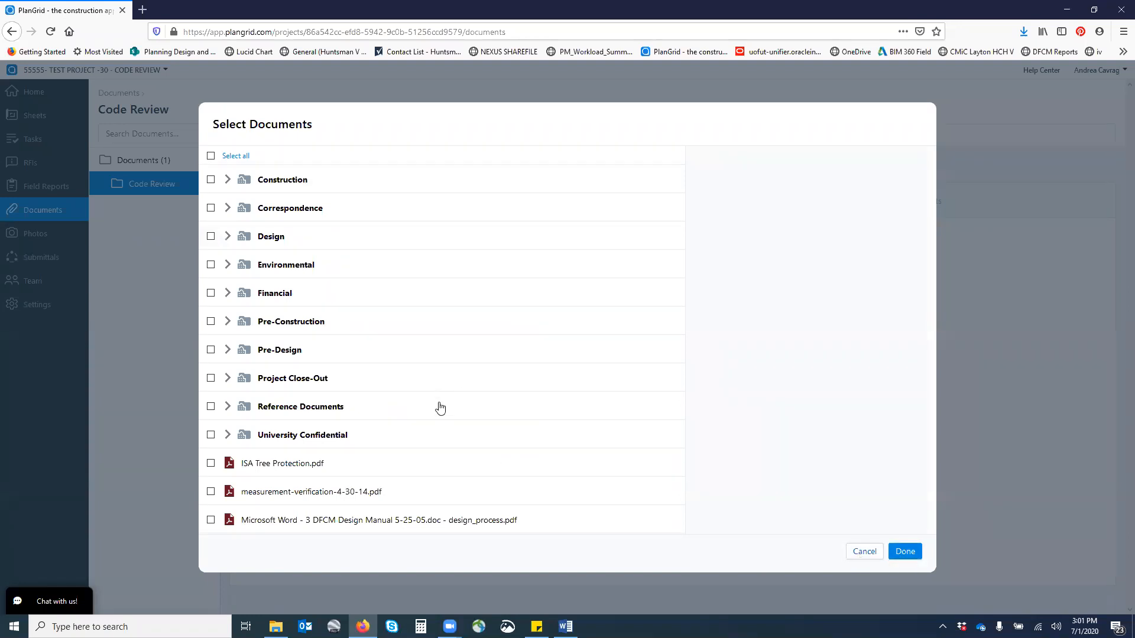
left_click(904, 551)
left_click(260, 168)
left_click(367, 117)
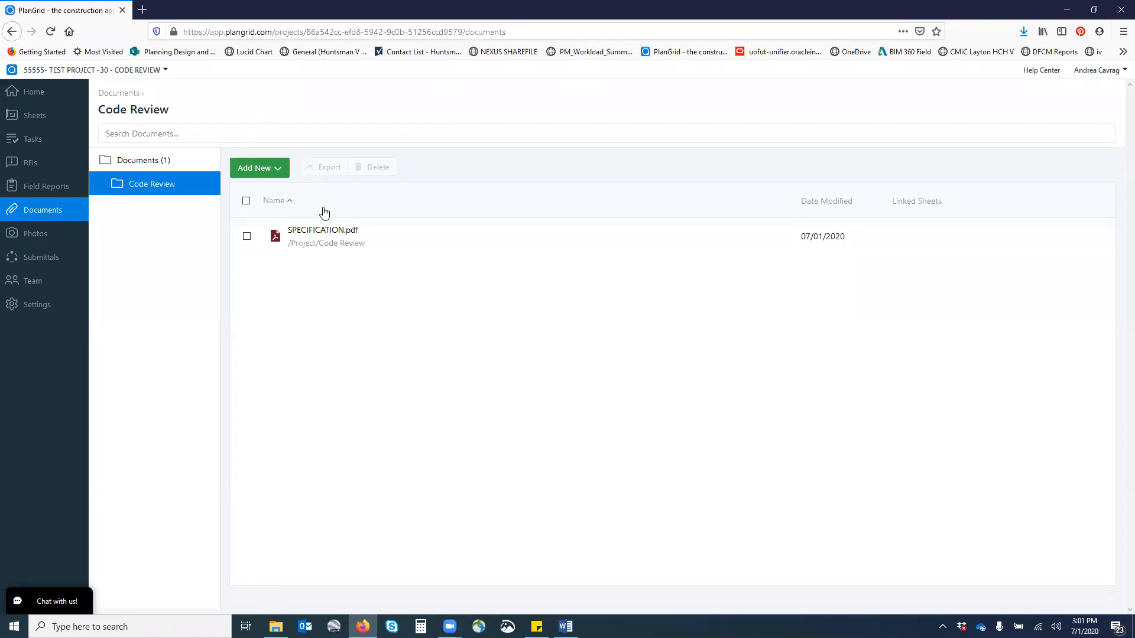
- Switch to the 55555- TEST PROJECT -30 project and open the Code Review folder inside its Design documents
left_click(101, 69)
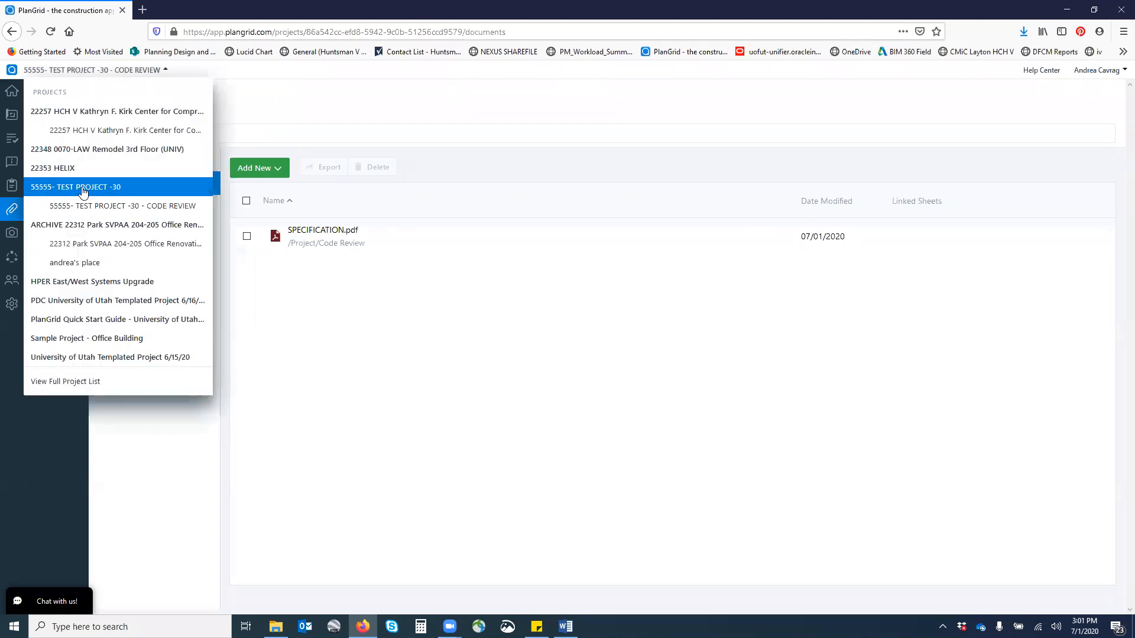
left_click(78, 189)
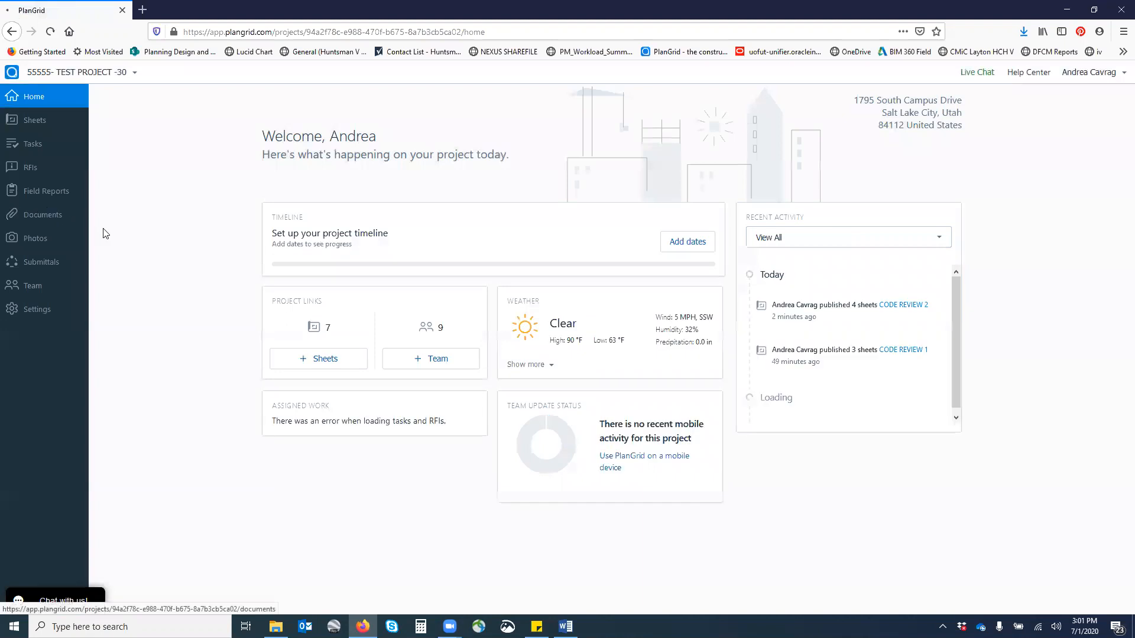
left_click(105, 233)
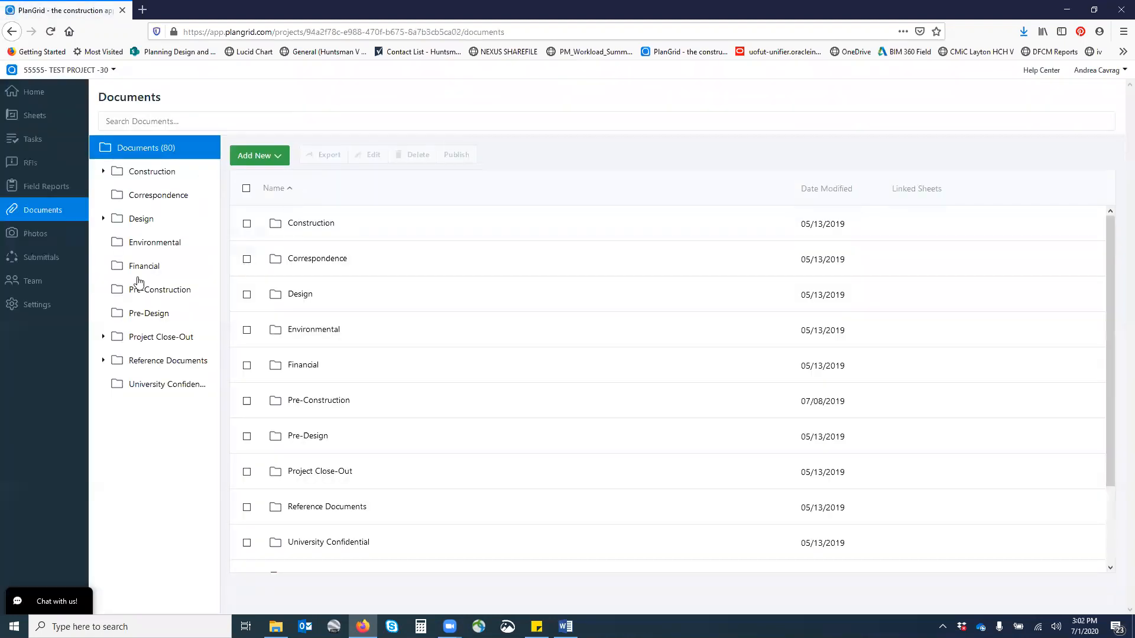
left_click(142, 221)
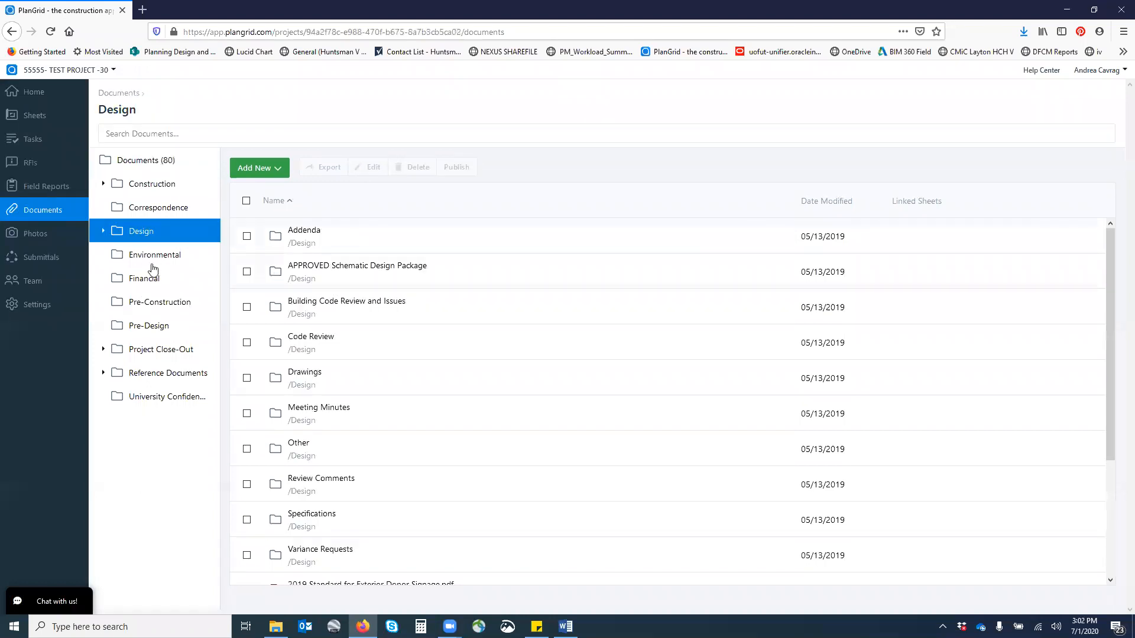
left_click(103, 232)
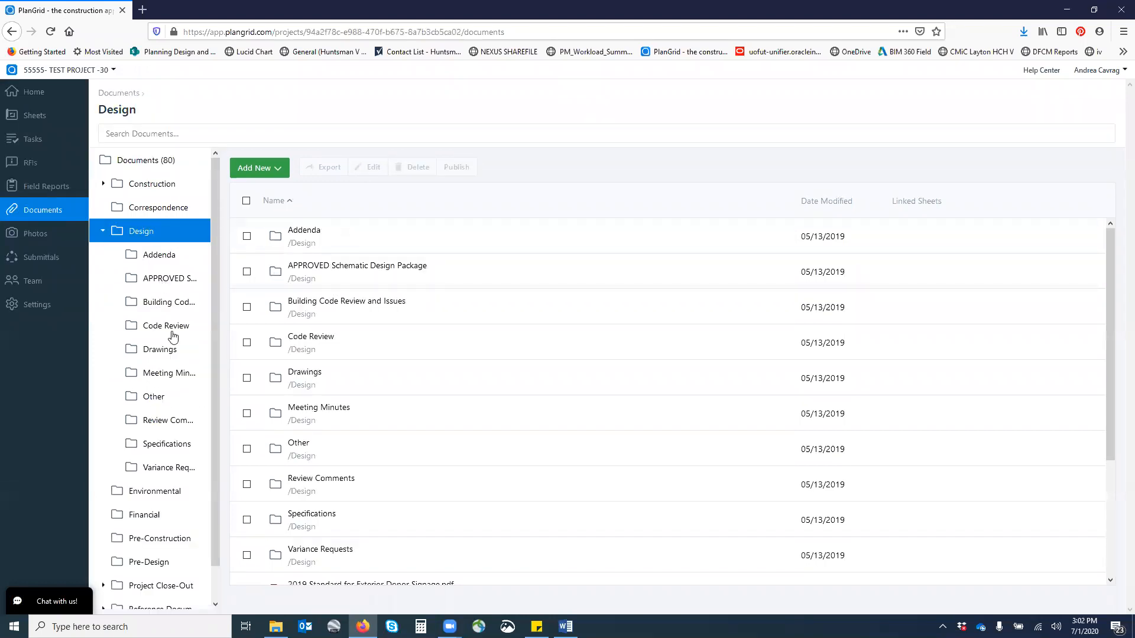
left_click(173, 336)
- Upload the "Narrative Response to code review" document from the computer to the Design/Code Review folder
left_click(269, 171)
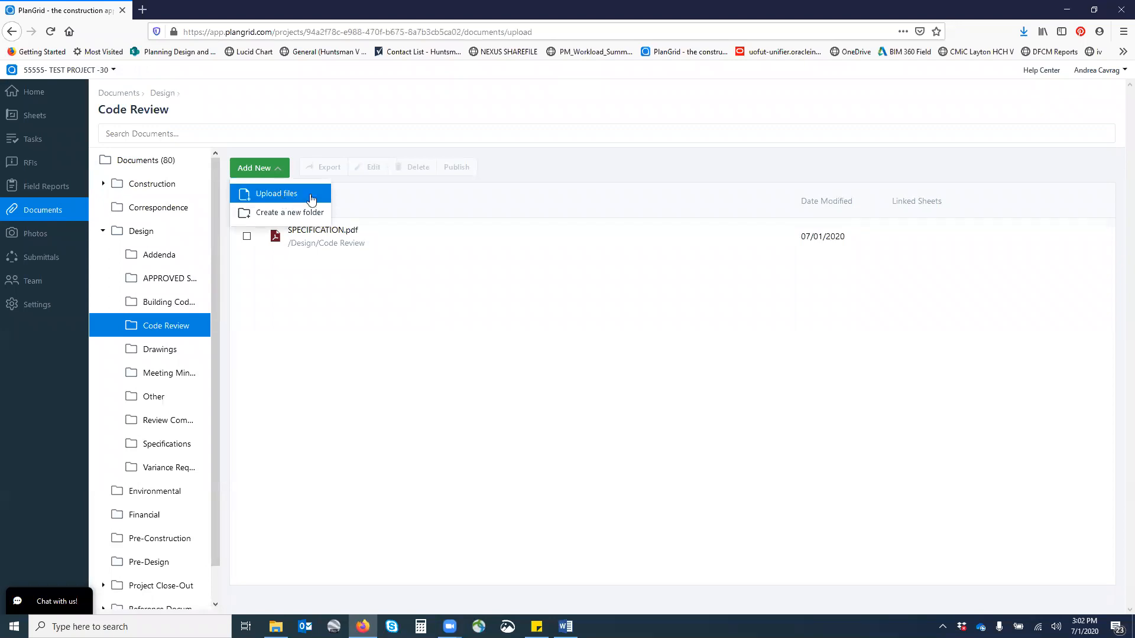
left_click(312, 200)
left_click(547, 461)
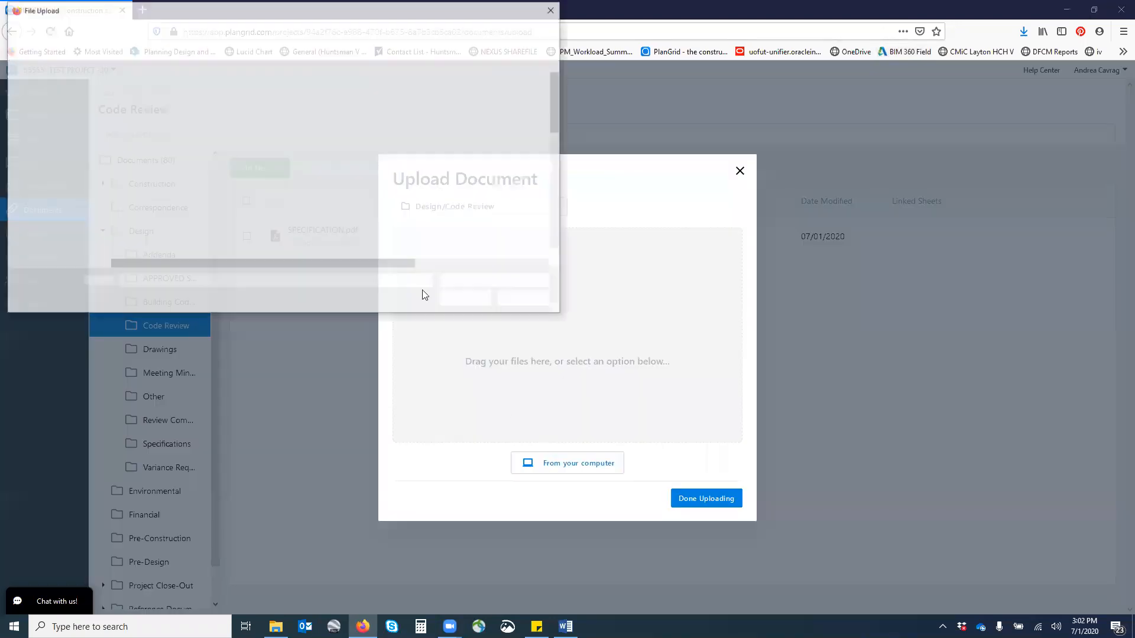
scroll(260, 225, "down", 10)
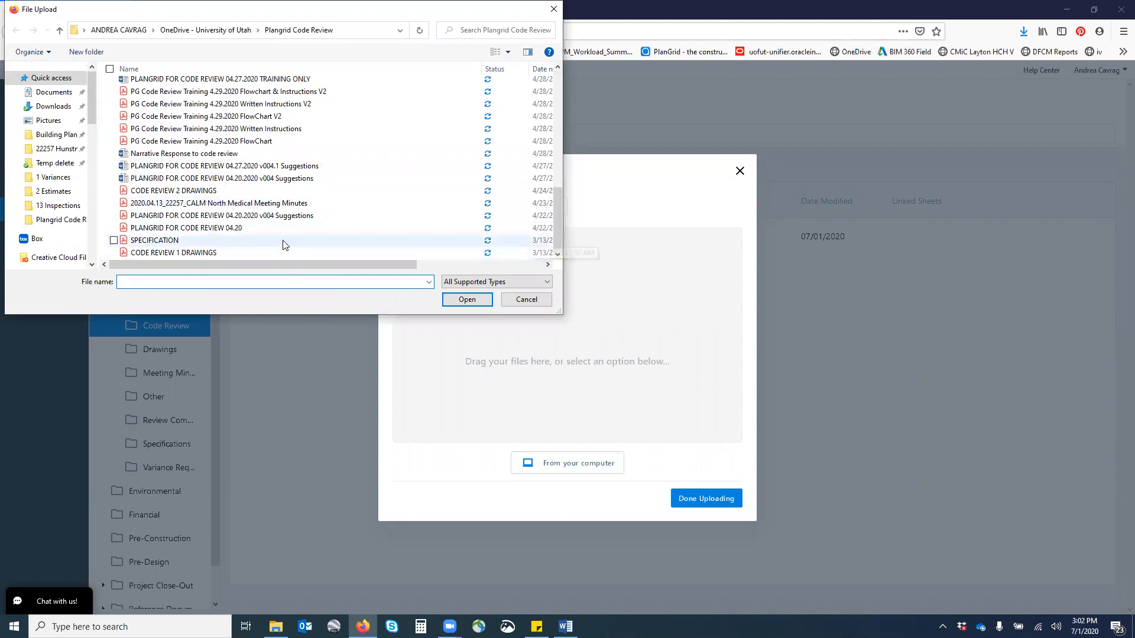
left_click(206, 155)
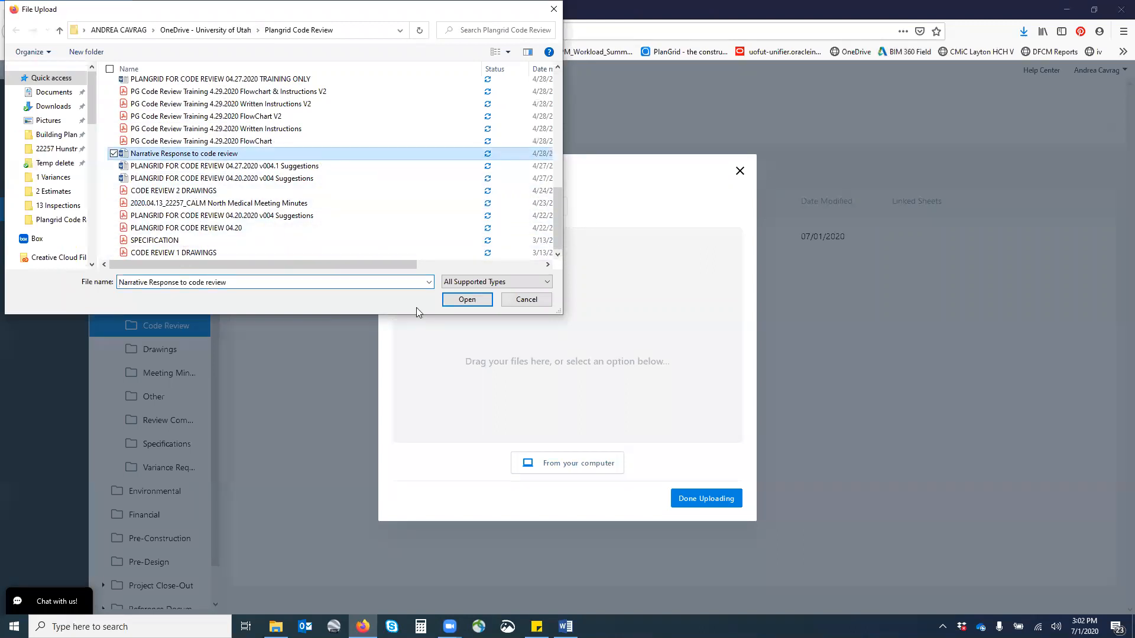
left_click(475, 301)
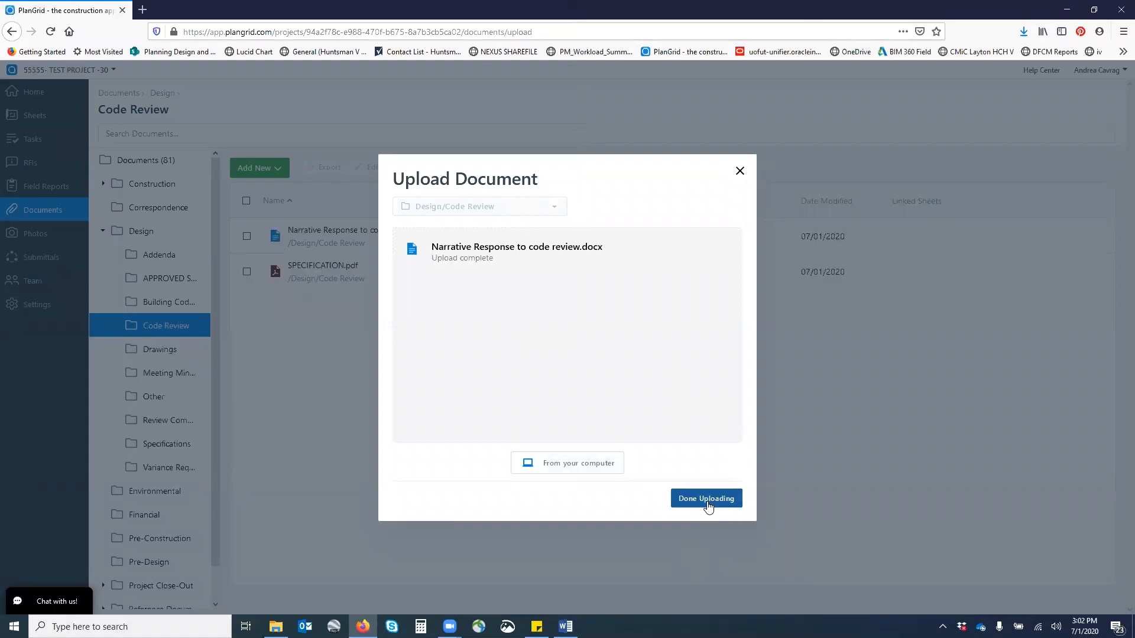
left_click(709, 501)
- Switch to the 55555- TEST PROJECT -30 - CODE REVIEW project and preview Narrative Response to code review.docx in its Code Review folder
left_click(76, 71)
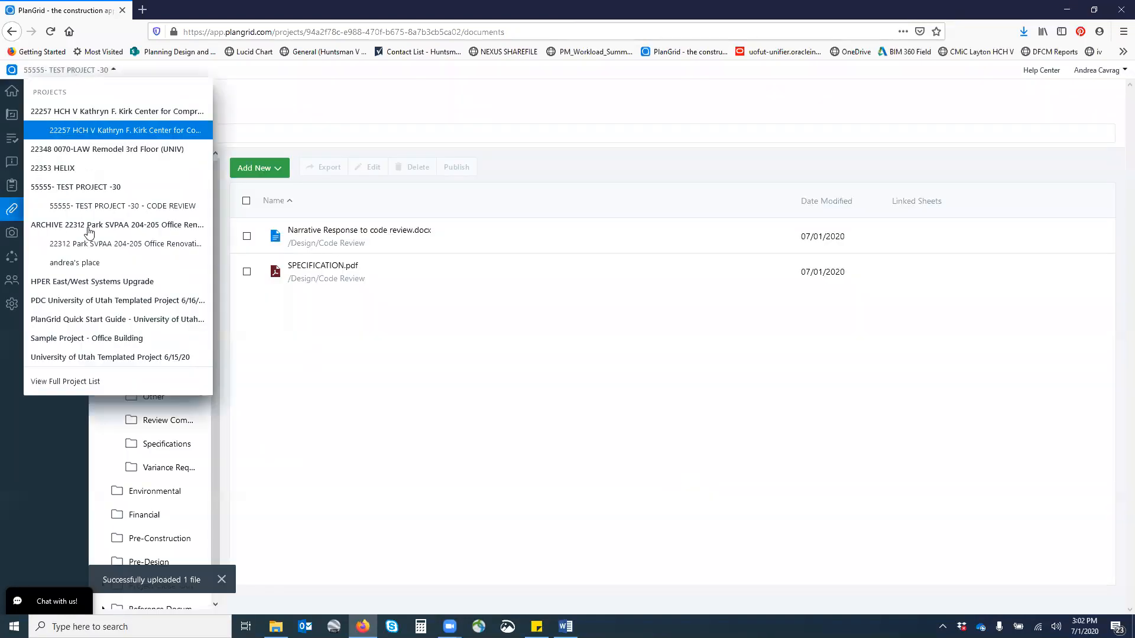
left_click(104, 208)
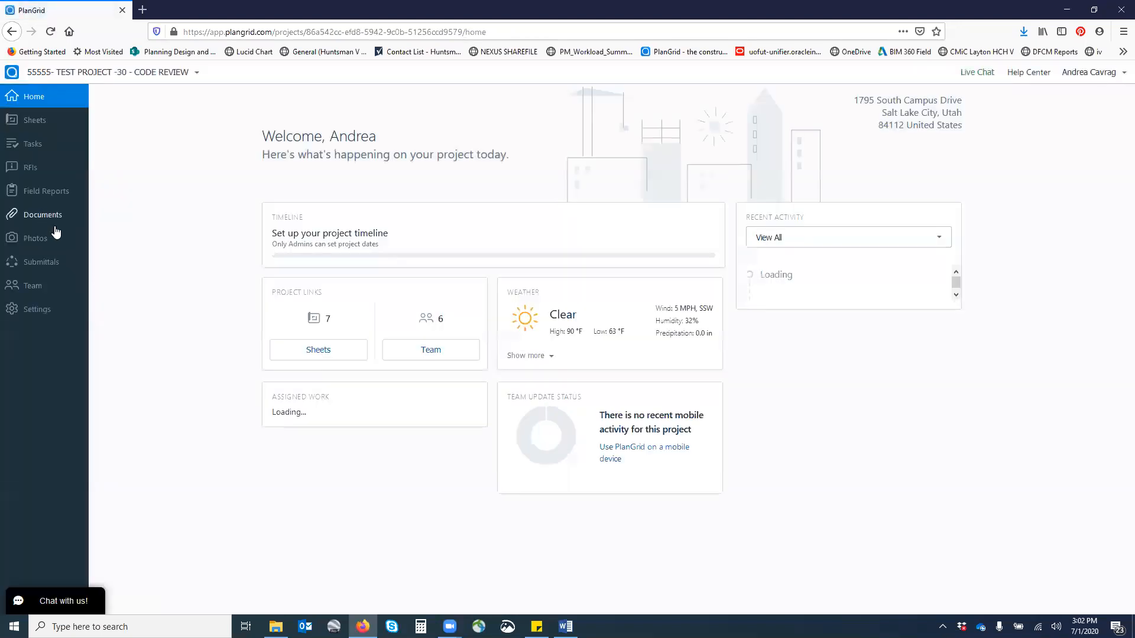
left_click(40, 240)
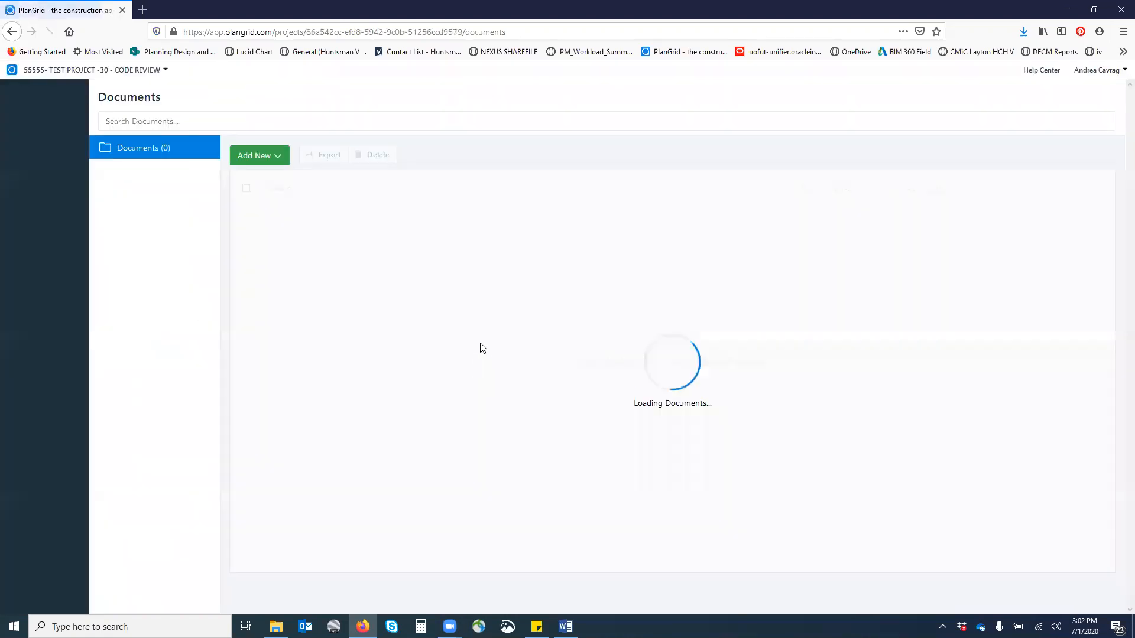
left_click(263, 223)
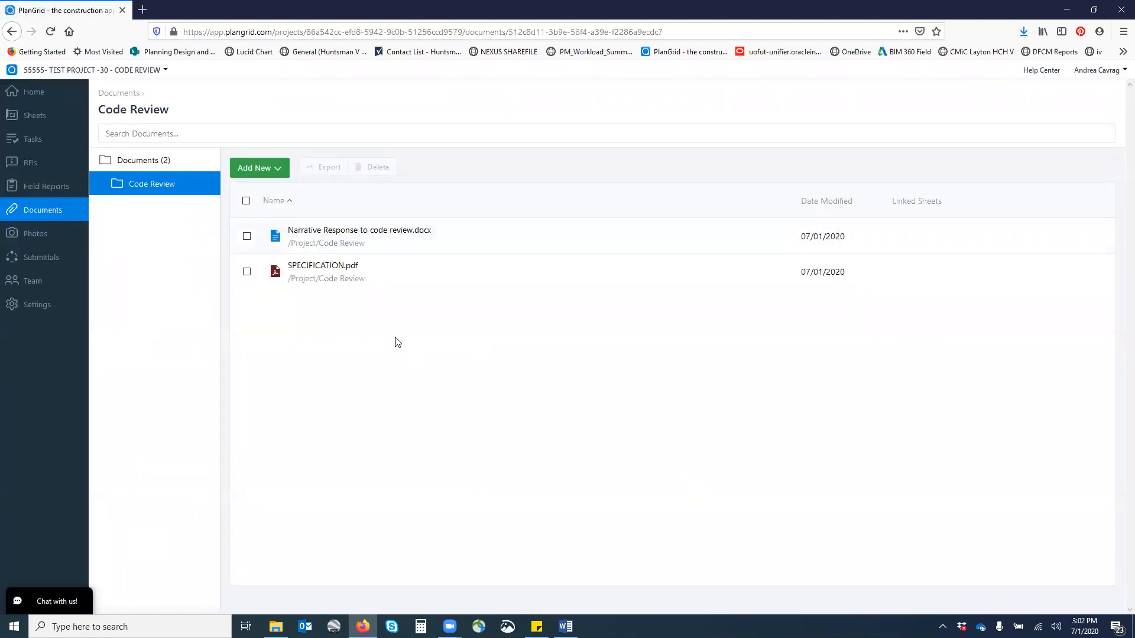
left_click(353, 230)
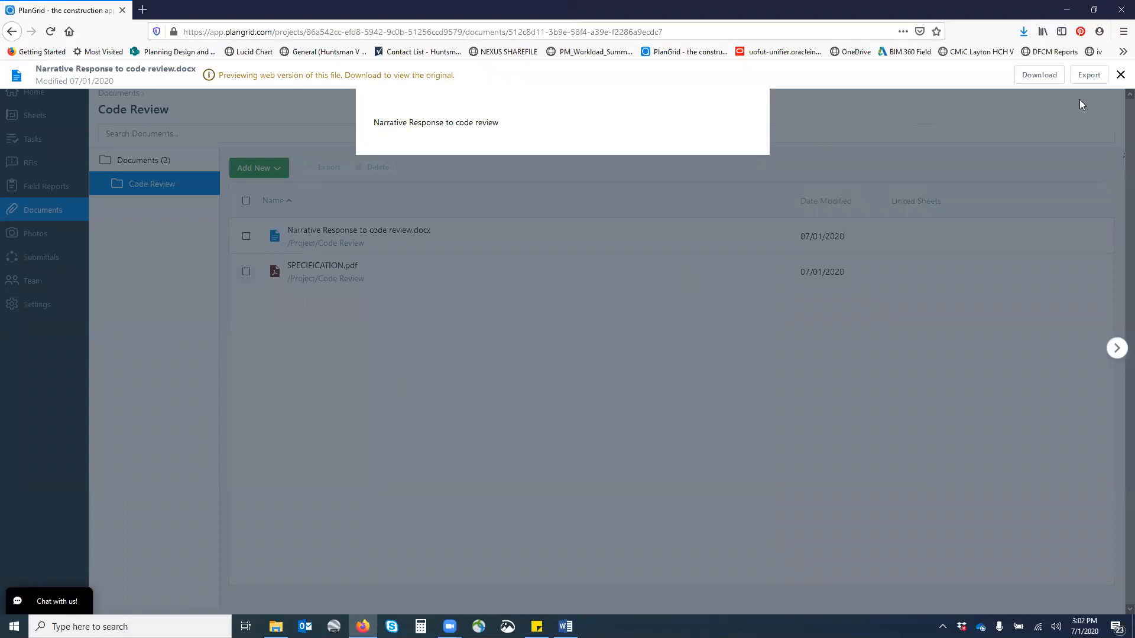
left_click(1120, 75)
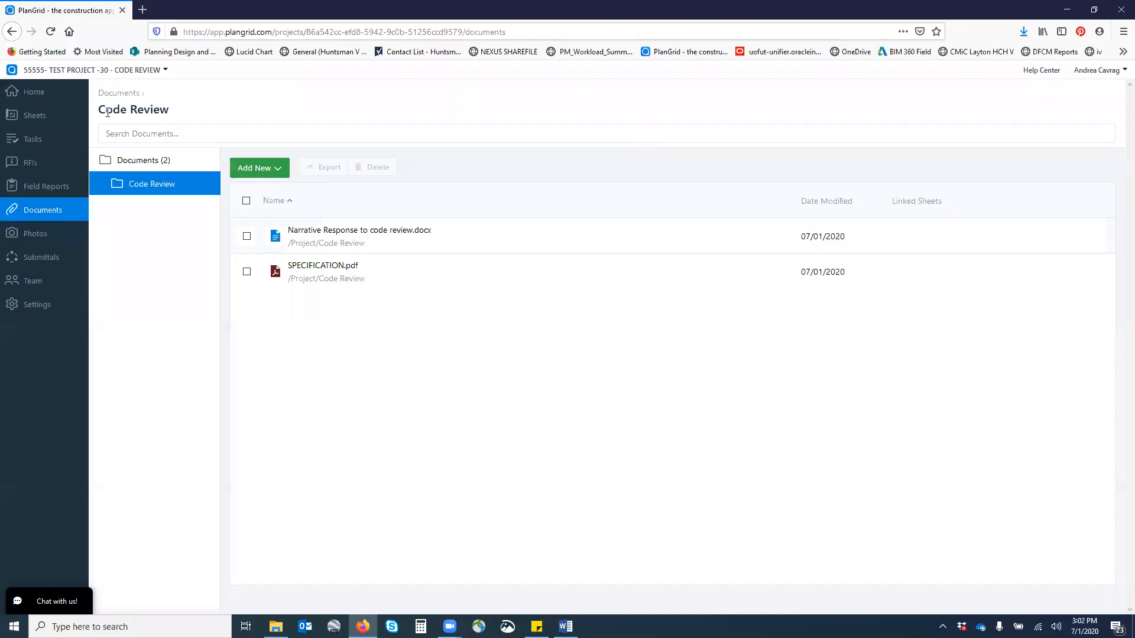
- Open the G001C cover sheet and draw a rectangular link beside the red 1C circle below the sheet index
left_click(34, 119)
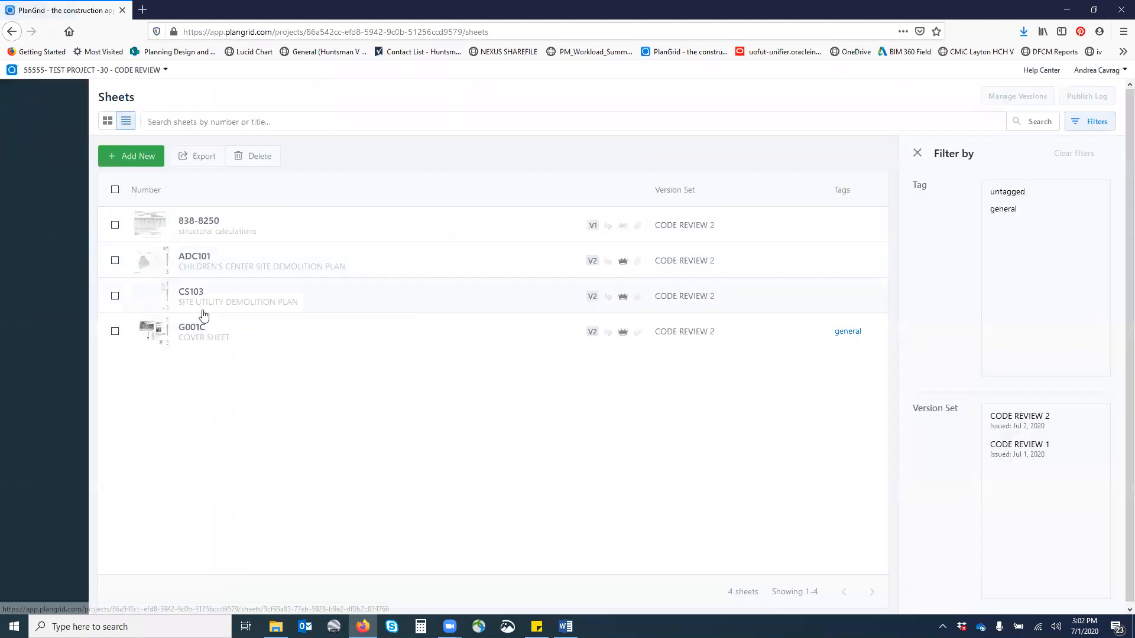
left_click(208, 332)
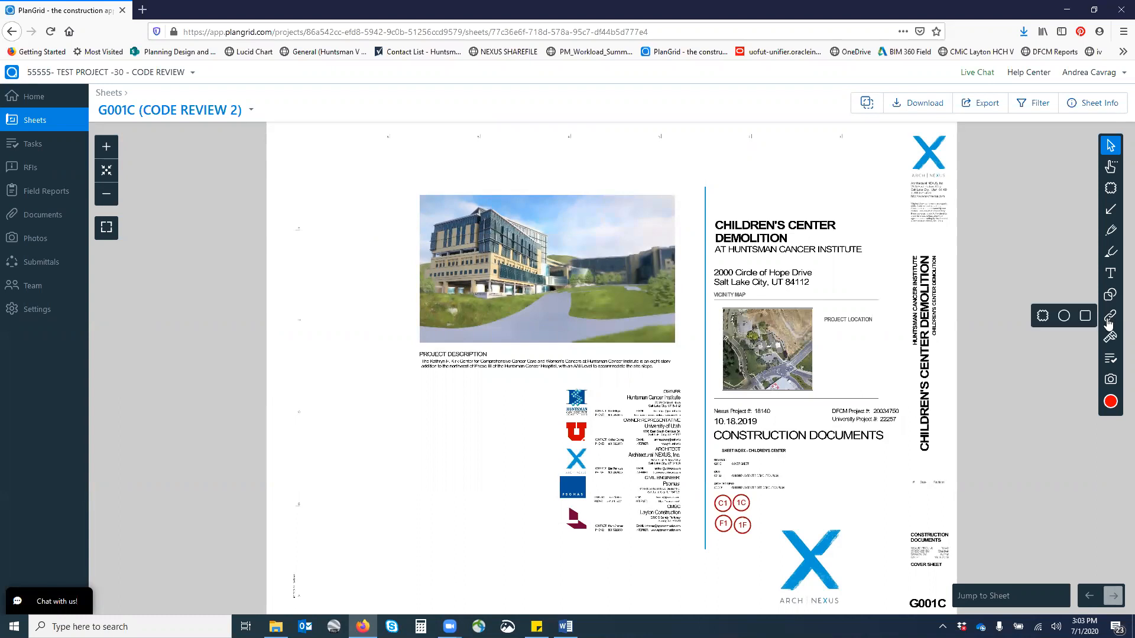
left_click(1109, 319)
left_click(1085, 315)
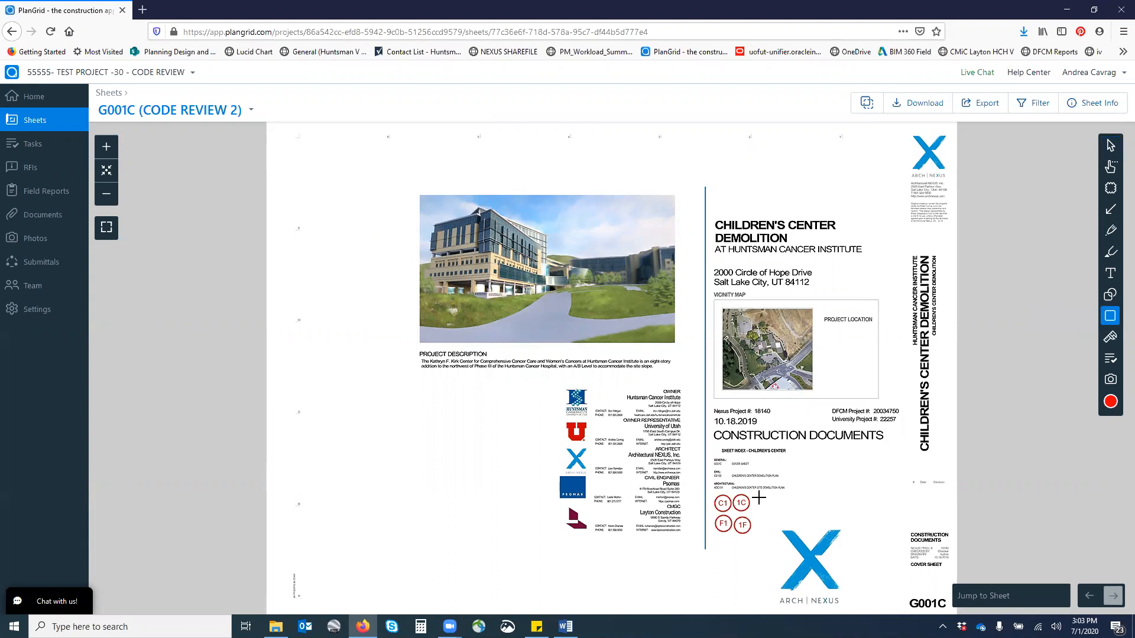
left_click_drag(757, 494, 844, 510)
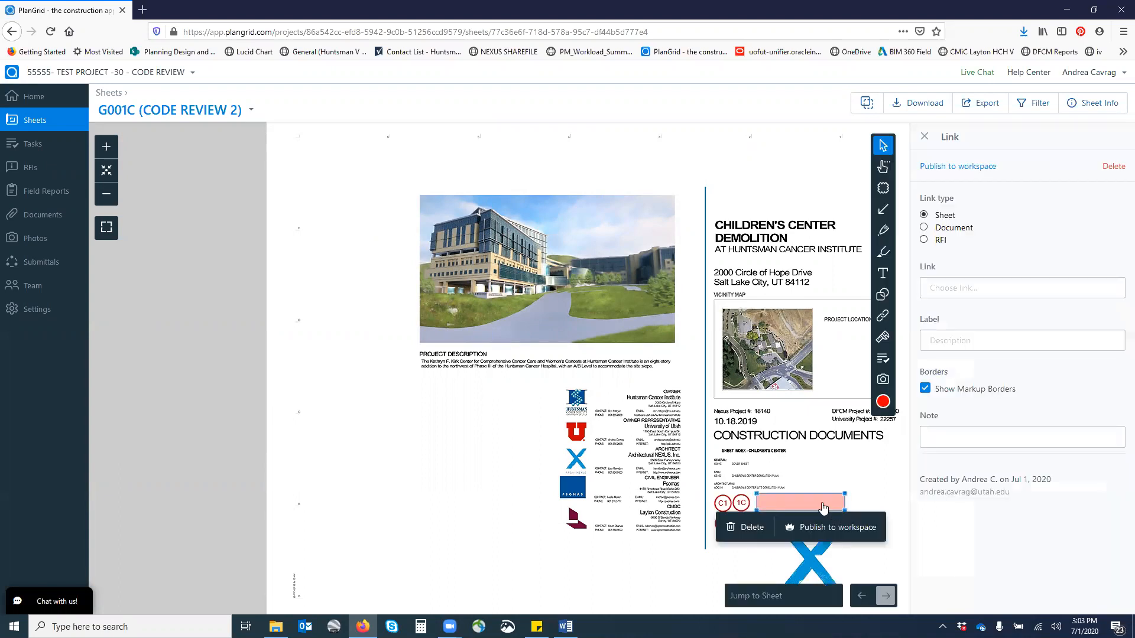
- Link the rectangle to the document Narrative Response to code review.docx and publish the link to the workspace
left_click(943, 231)
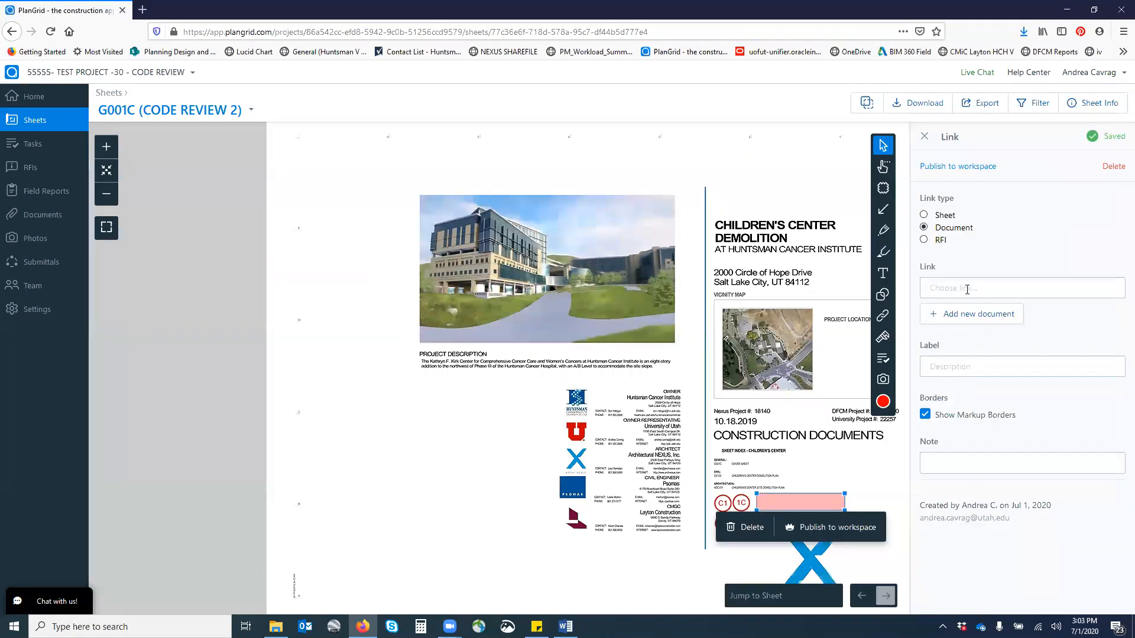
left_click(967, 289)
left_click(978, 311)
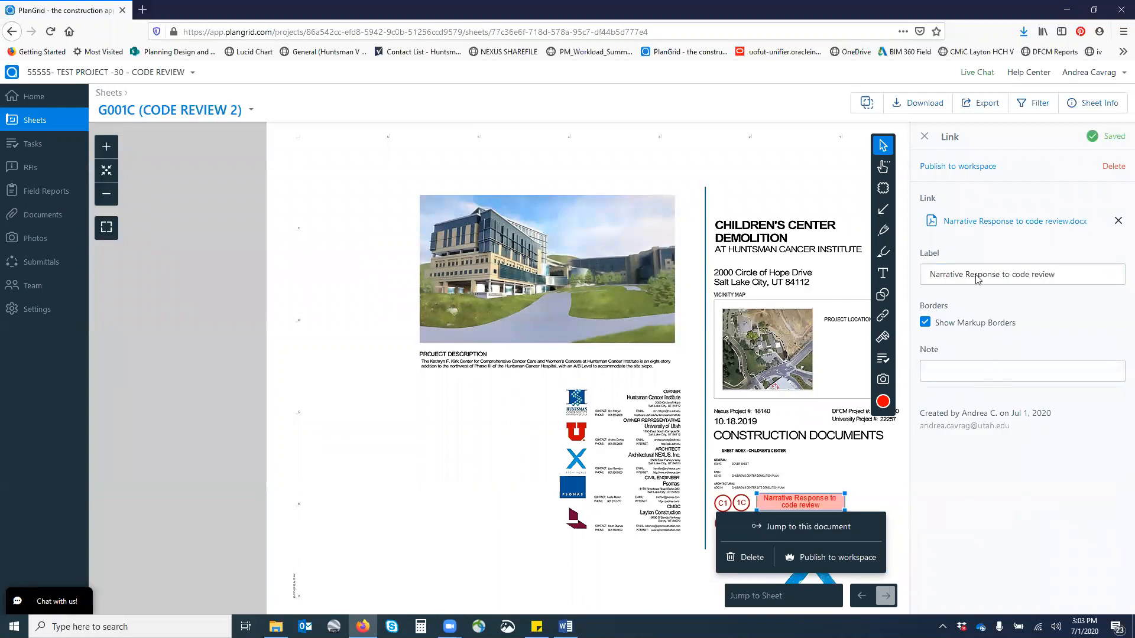
left_click(941, 168)
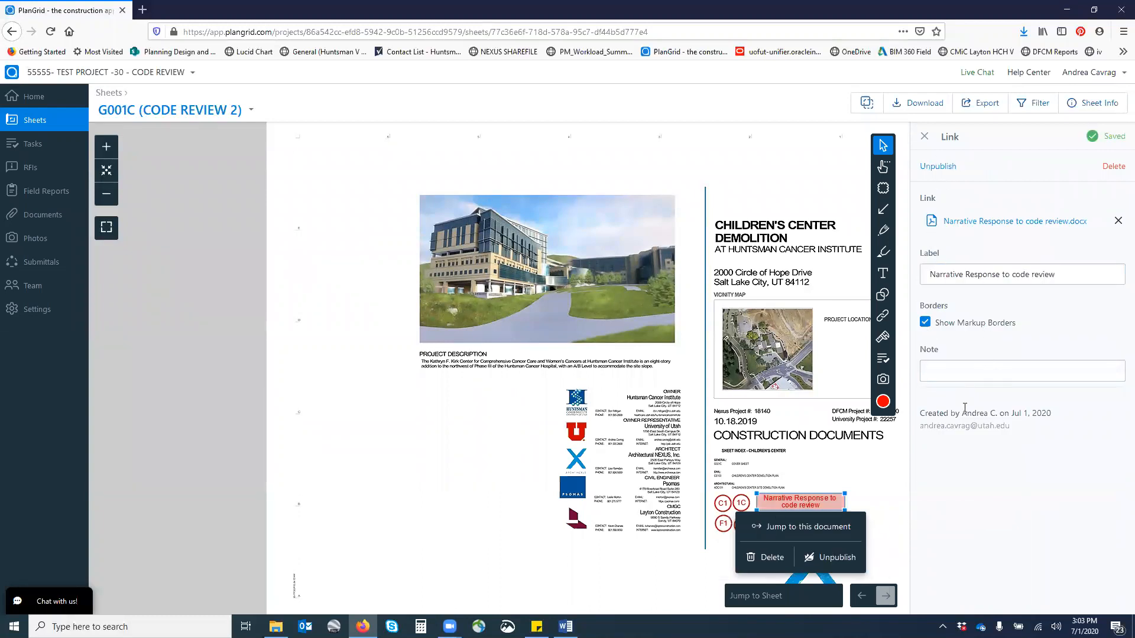
left_click(871, 475)
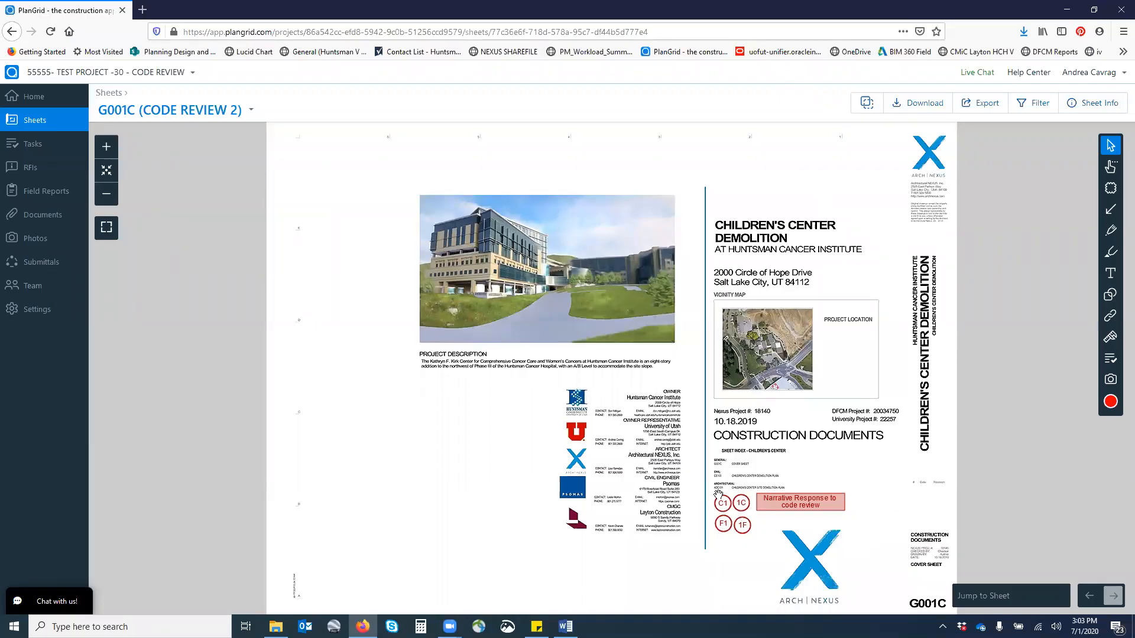
- Set the status of the C1 task "TEST _ Code Review 1 Initiation by PM/AE" on the cover sheet to Closed and save it
left_click(721, 503)
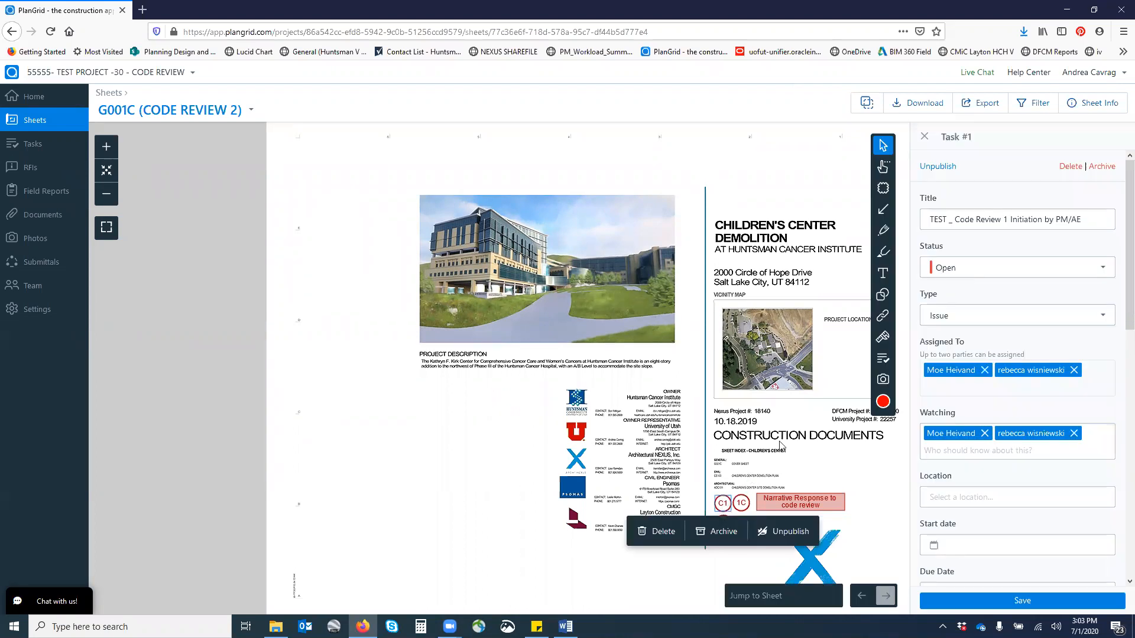
left_click(973, 319)
left_click(967, 271)
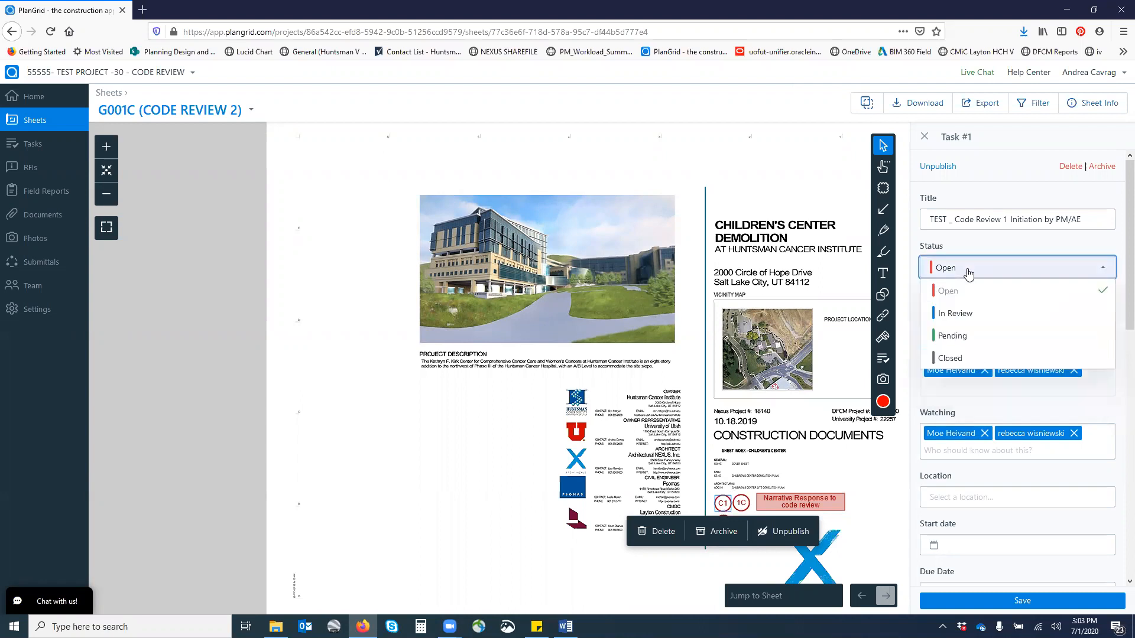
left_click(951, 359)
left_click(992, 601)
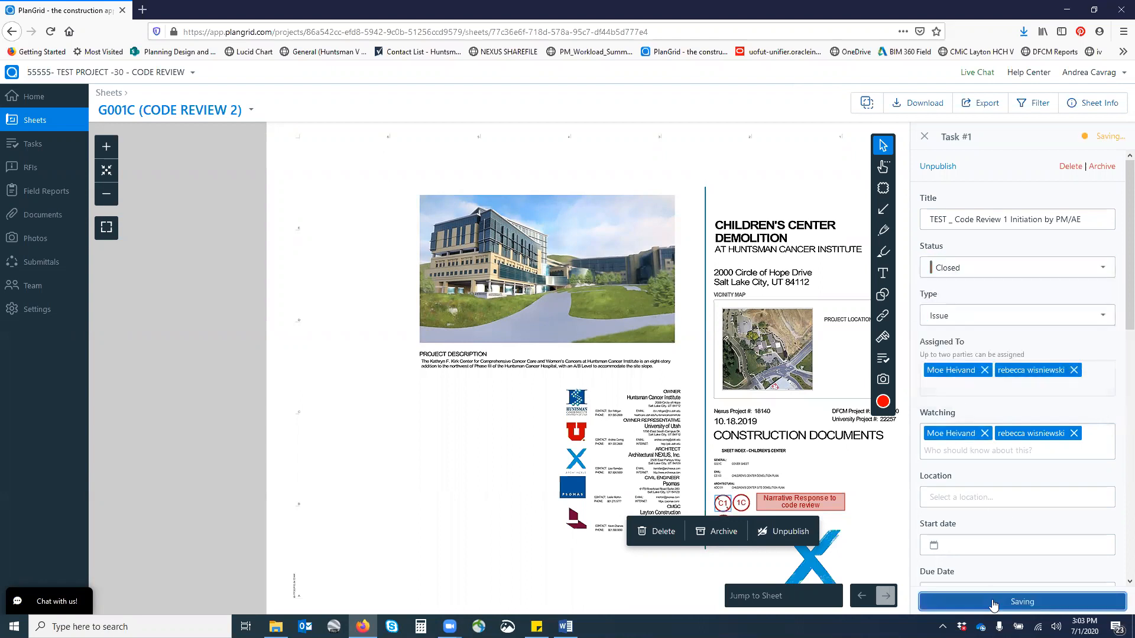
left_click(708, 560)
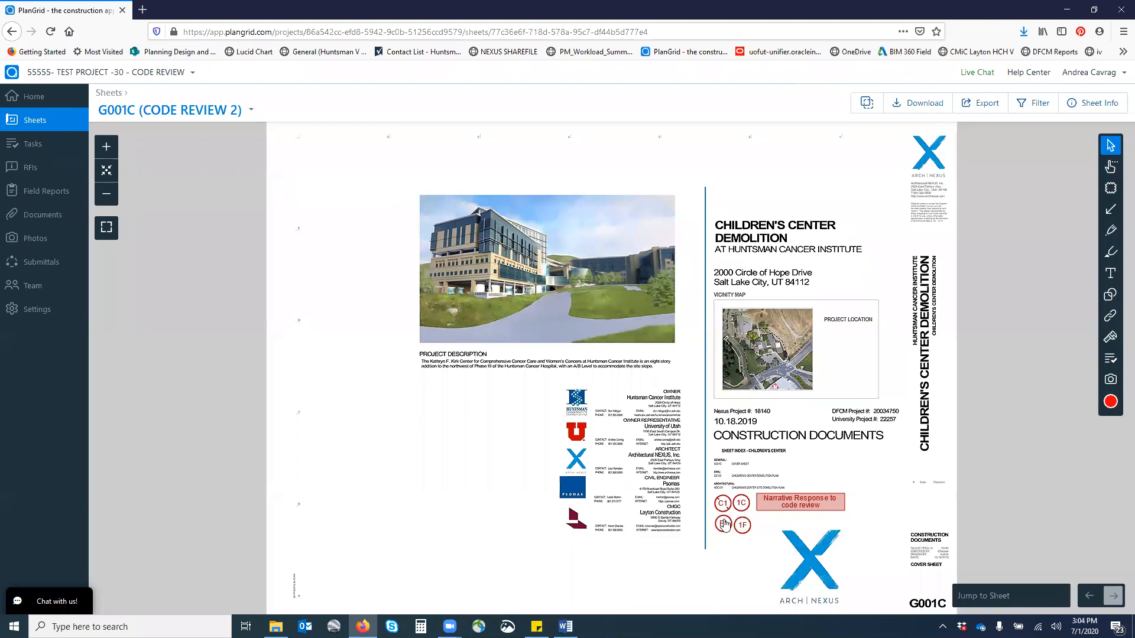
- Set the status of the F1 task "teST_ Fire Review 1 Initiation by PM/AE" to Closed and save it
left_click(722, 524)
left_click(962, 273)
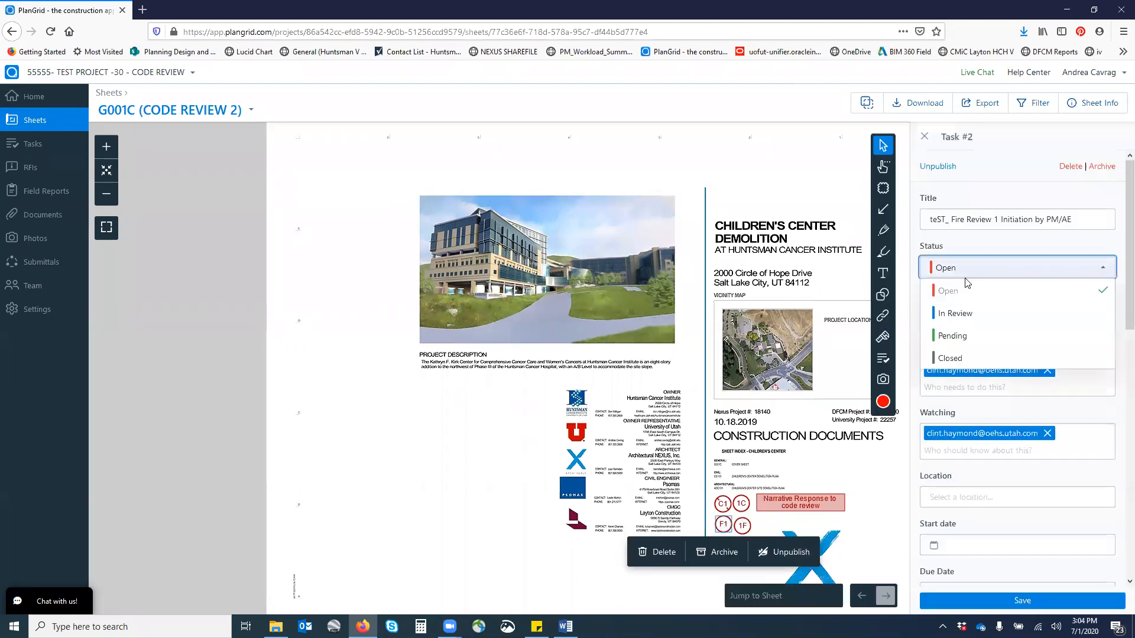
left_click(954, 357)
left_click(1008, 600)
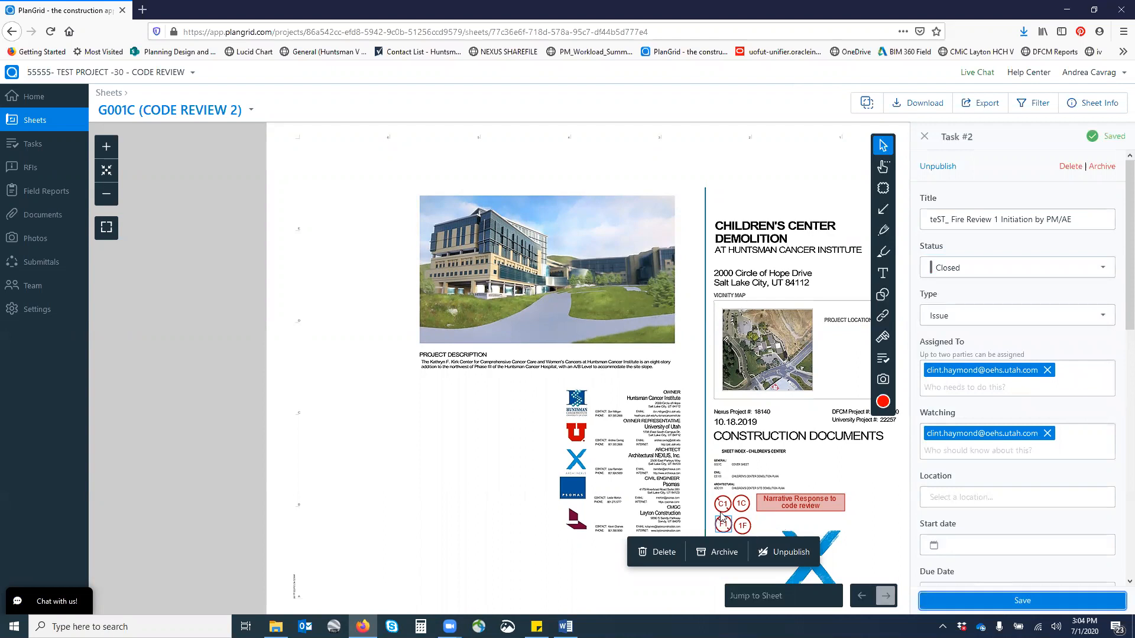
left_click(767, 475)
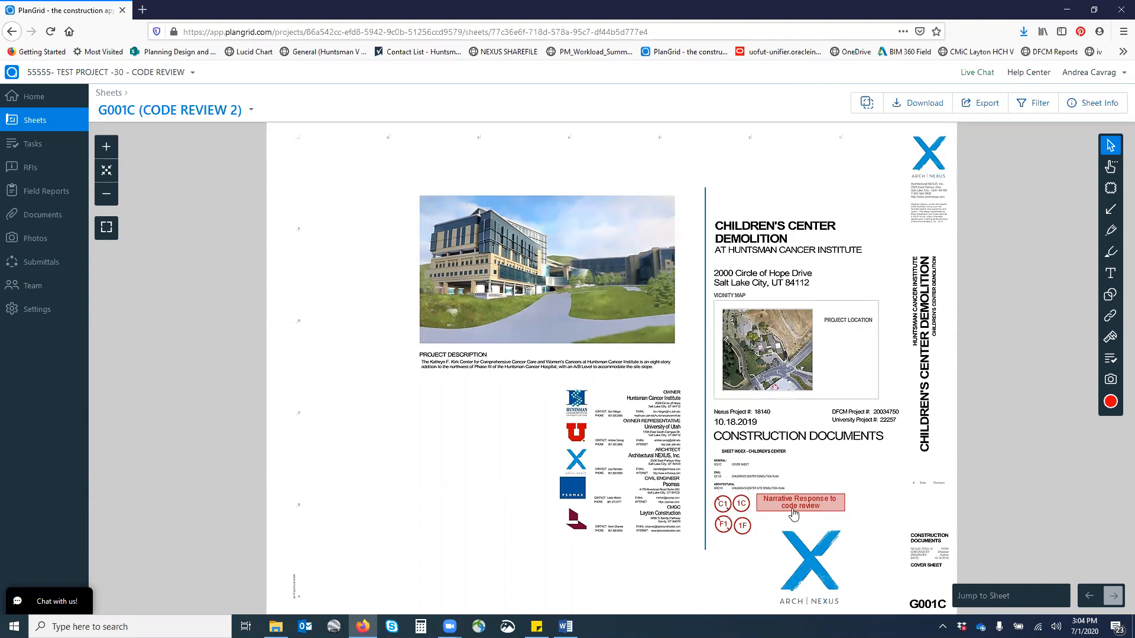
- View the task stamps on the preceding sheet CS103 and return to the G001C cover sheet
left_click(1088, 595)
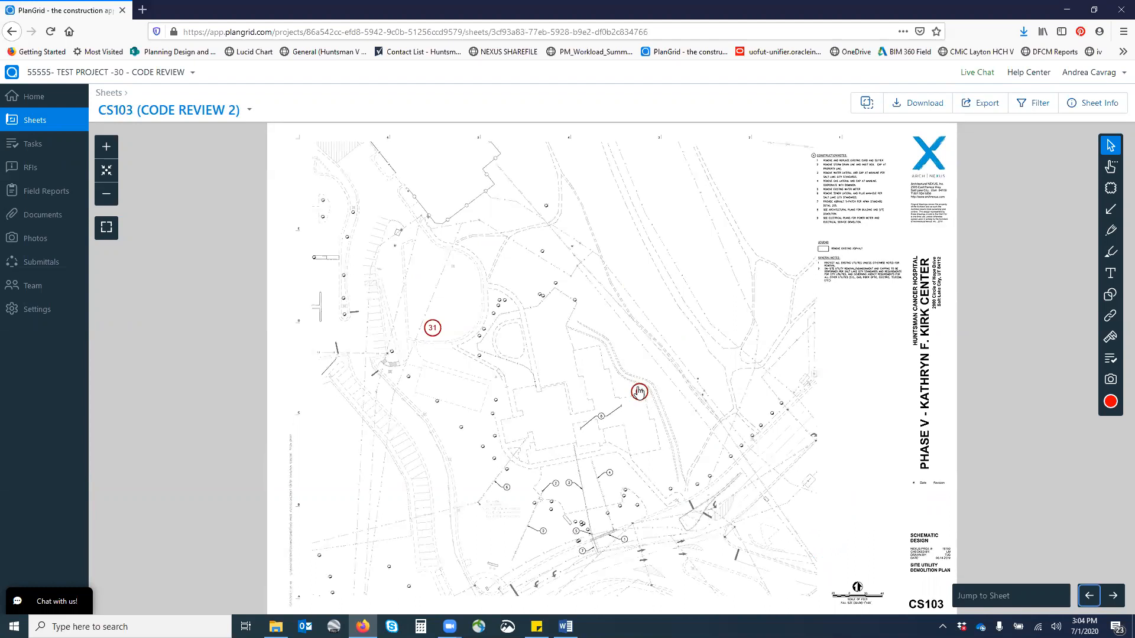
left_click(1113, 597)
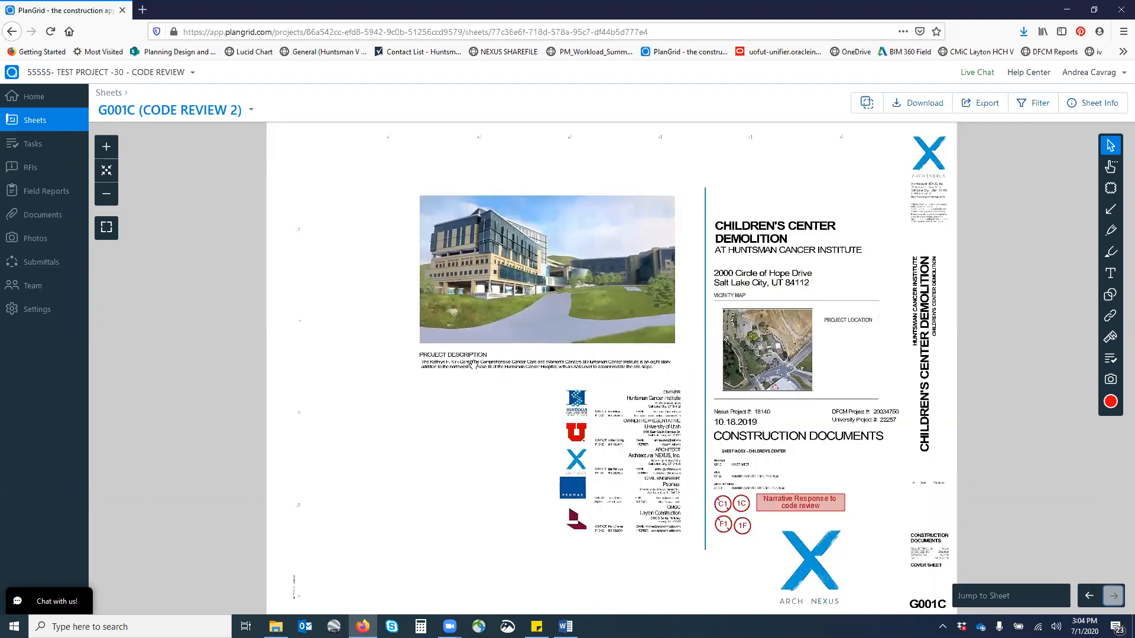